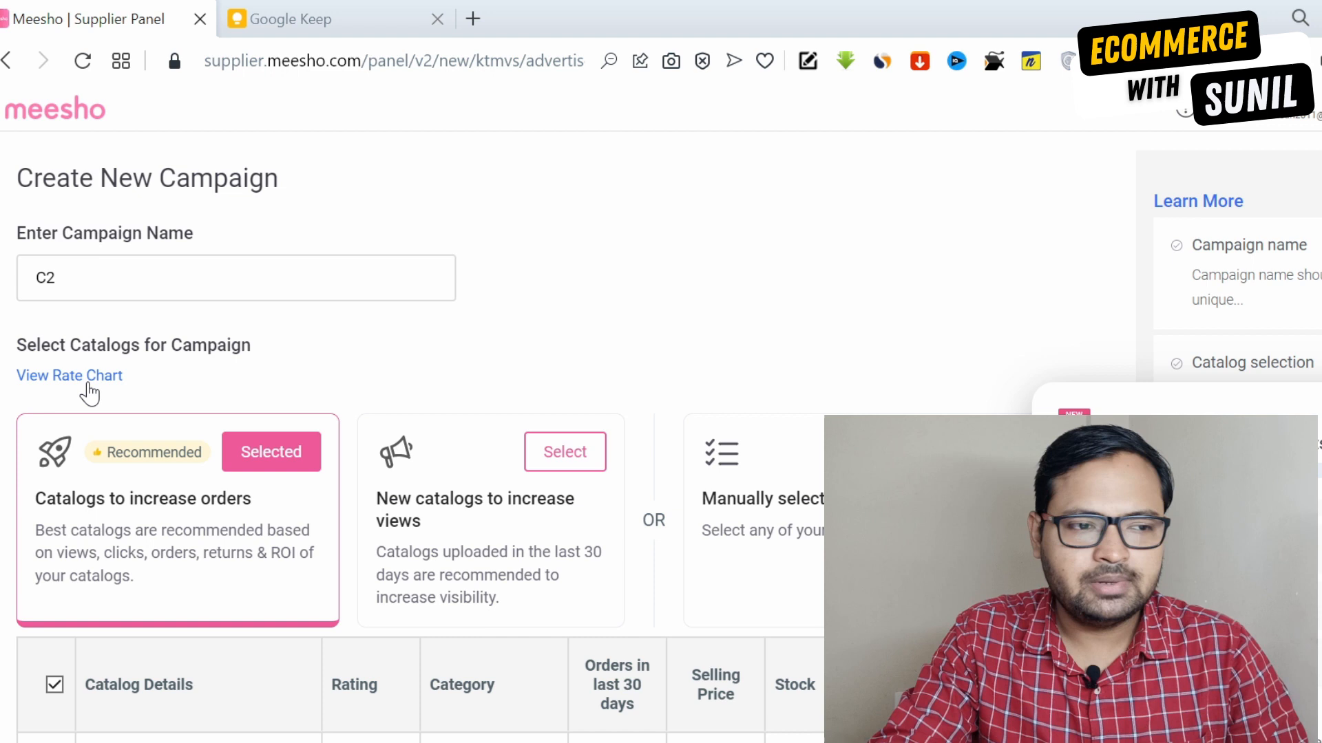
Step: Open the rate chart and search it for "garde" to look up that category's cost per click
click(87, 382)
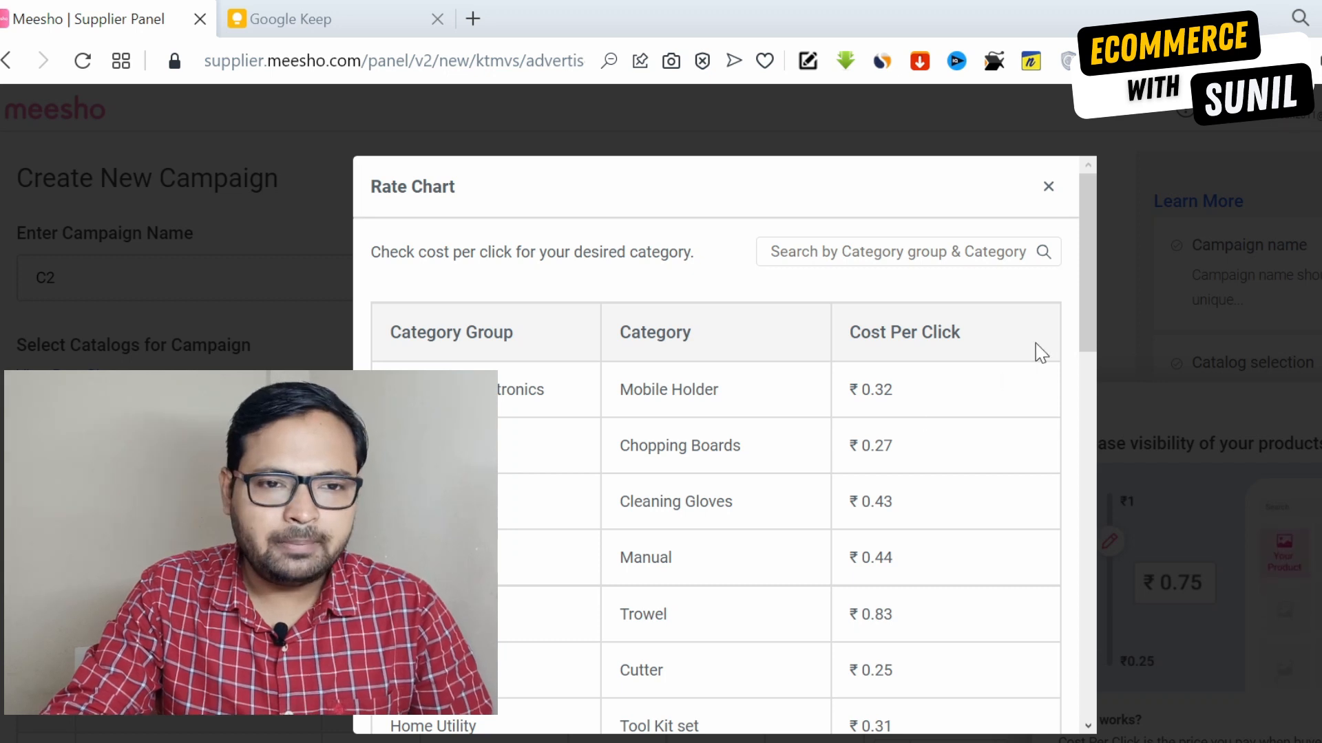
drag(1087, 311, 1112, 257)
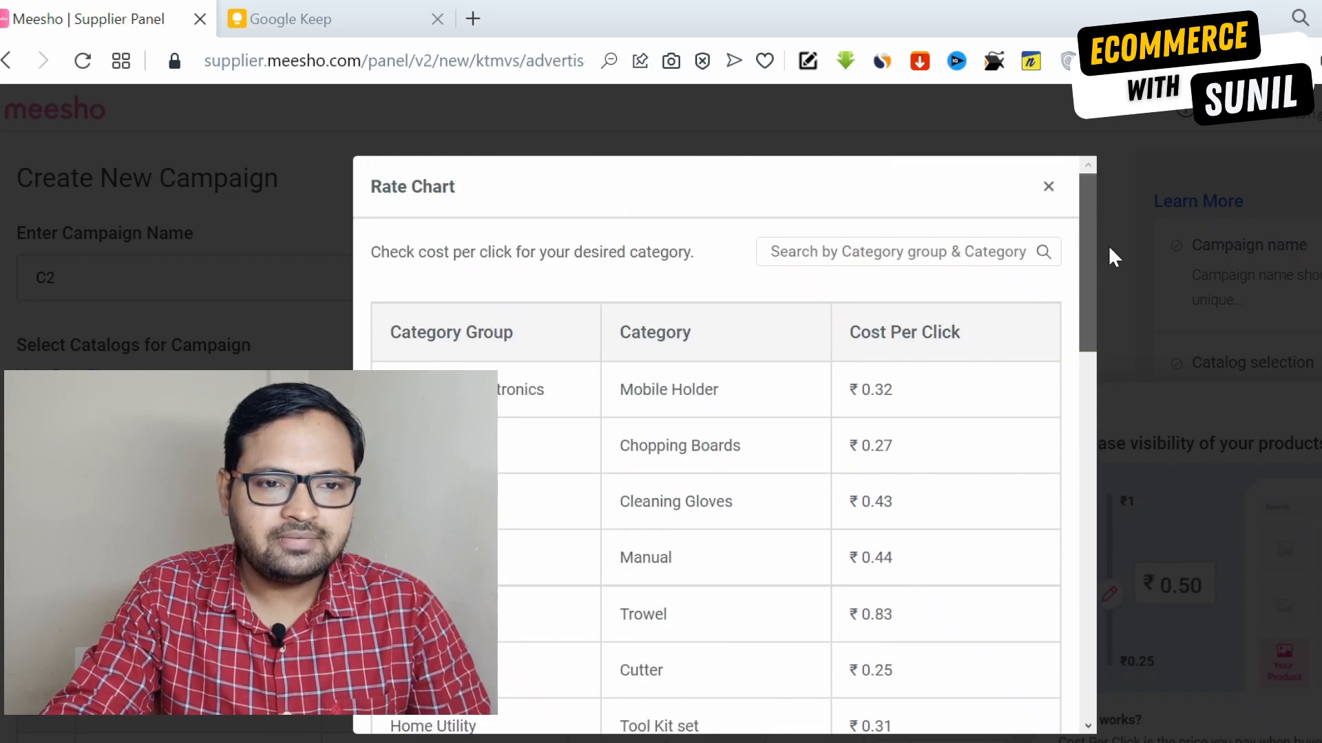
click(861, 250)
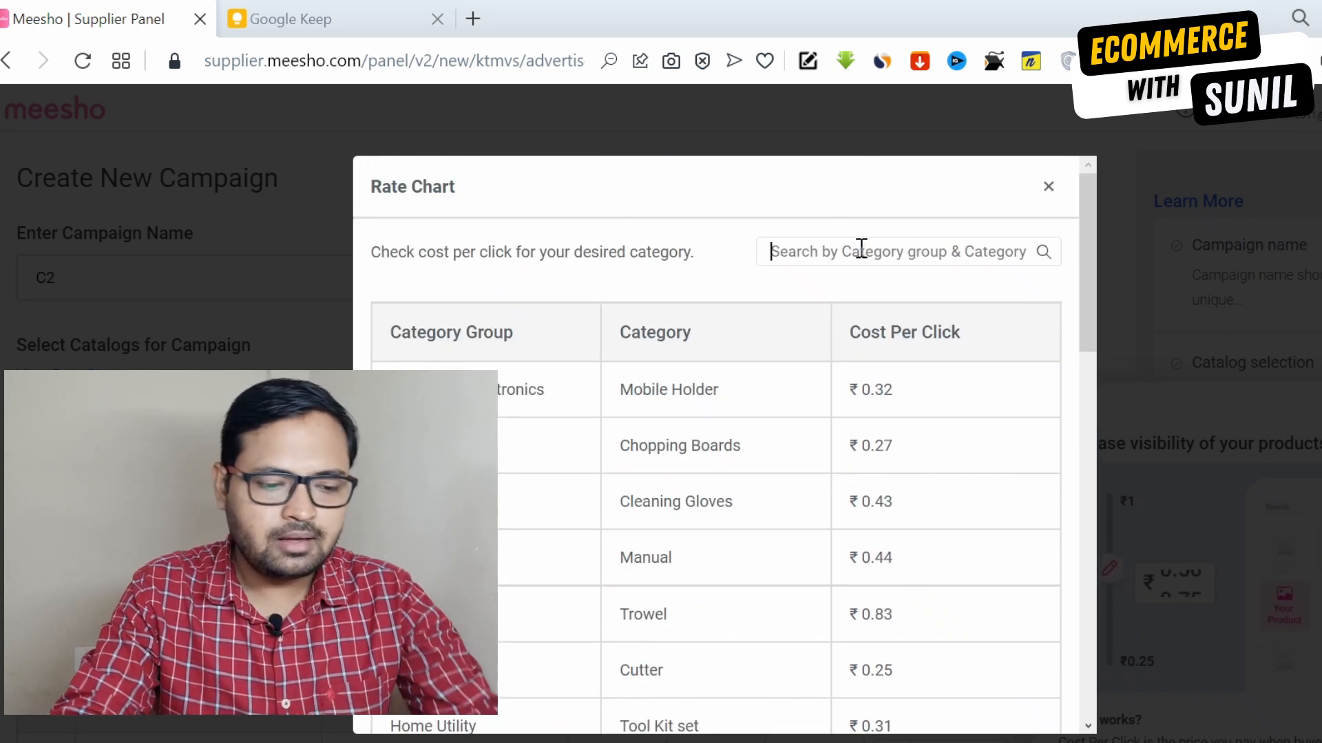
text(garde)
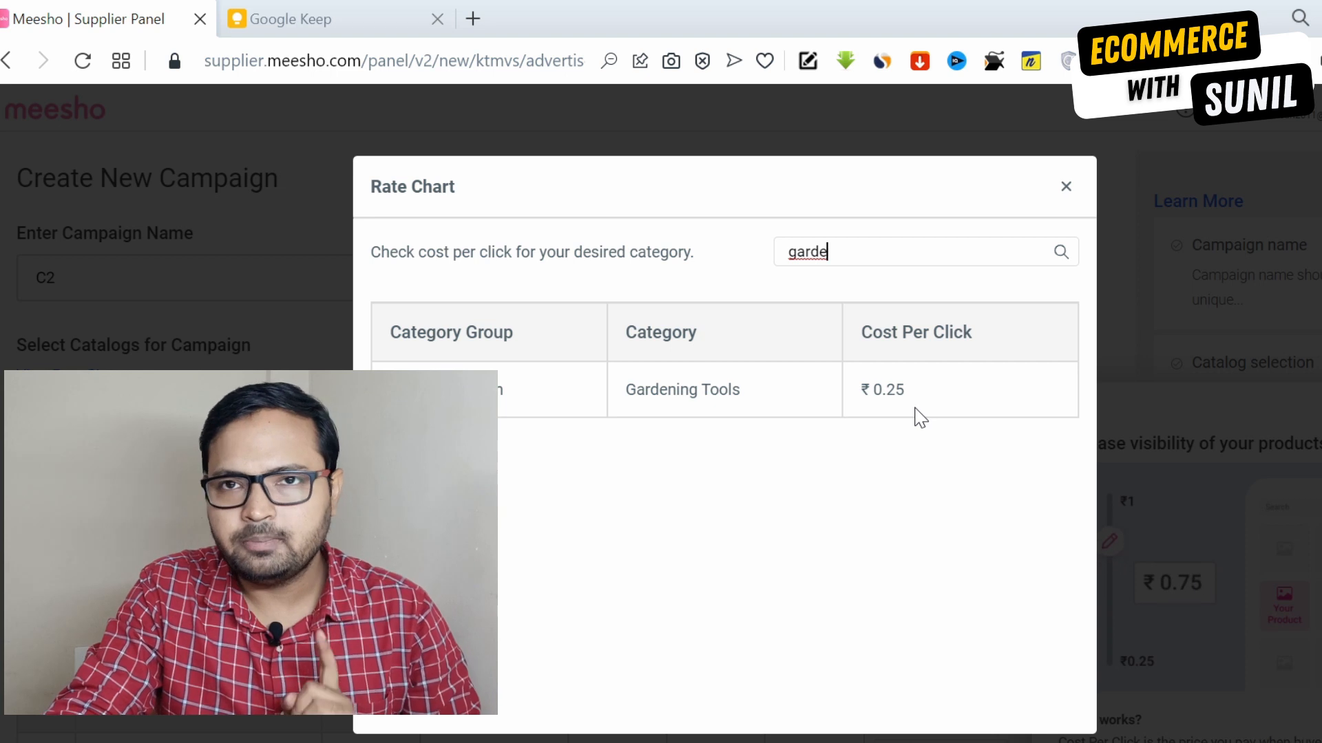
Step: Search the rate chart for "mug" instead, clear the search and close the chart
key(BackSpace)
key(BackSpace)
key(BackSpace)
key(BackSpace)
key(BackSpace)
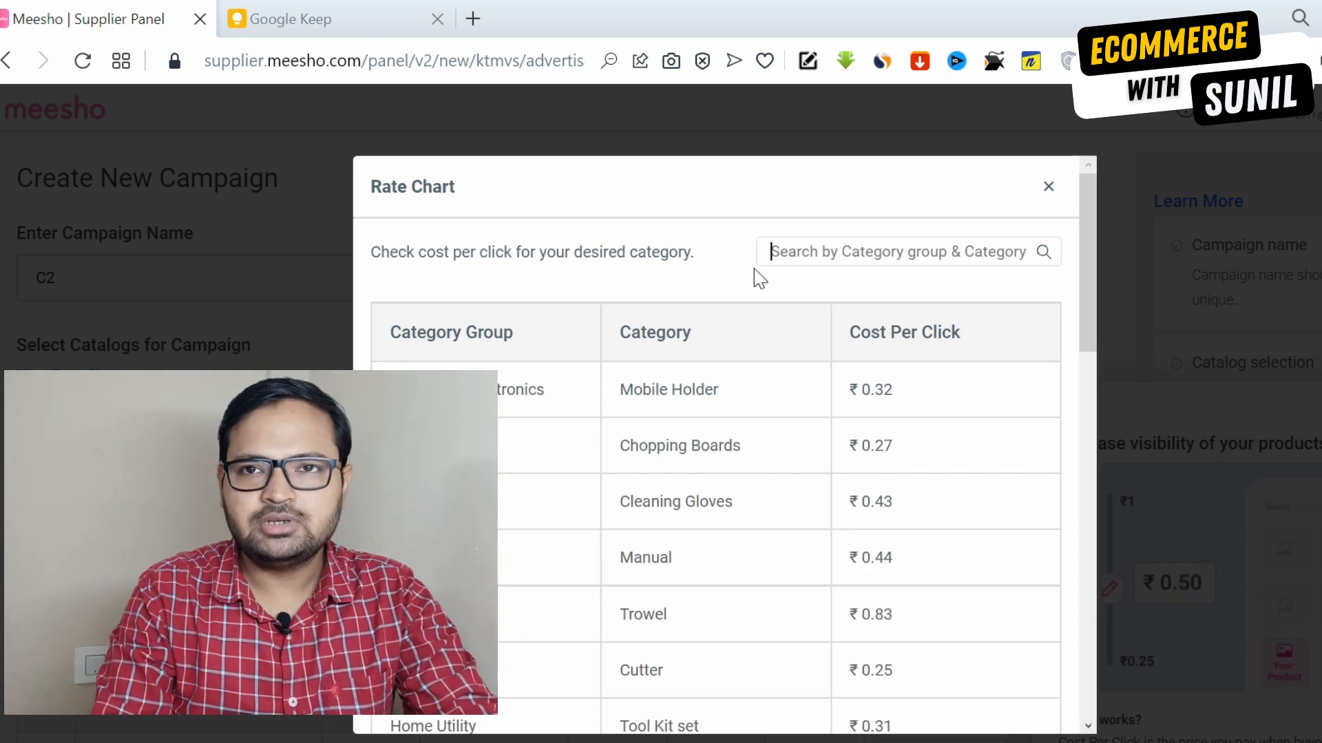
text(mug)
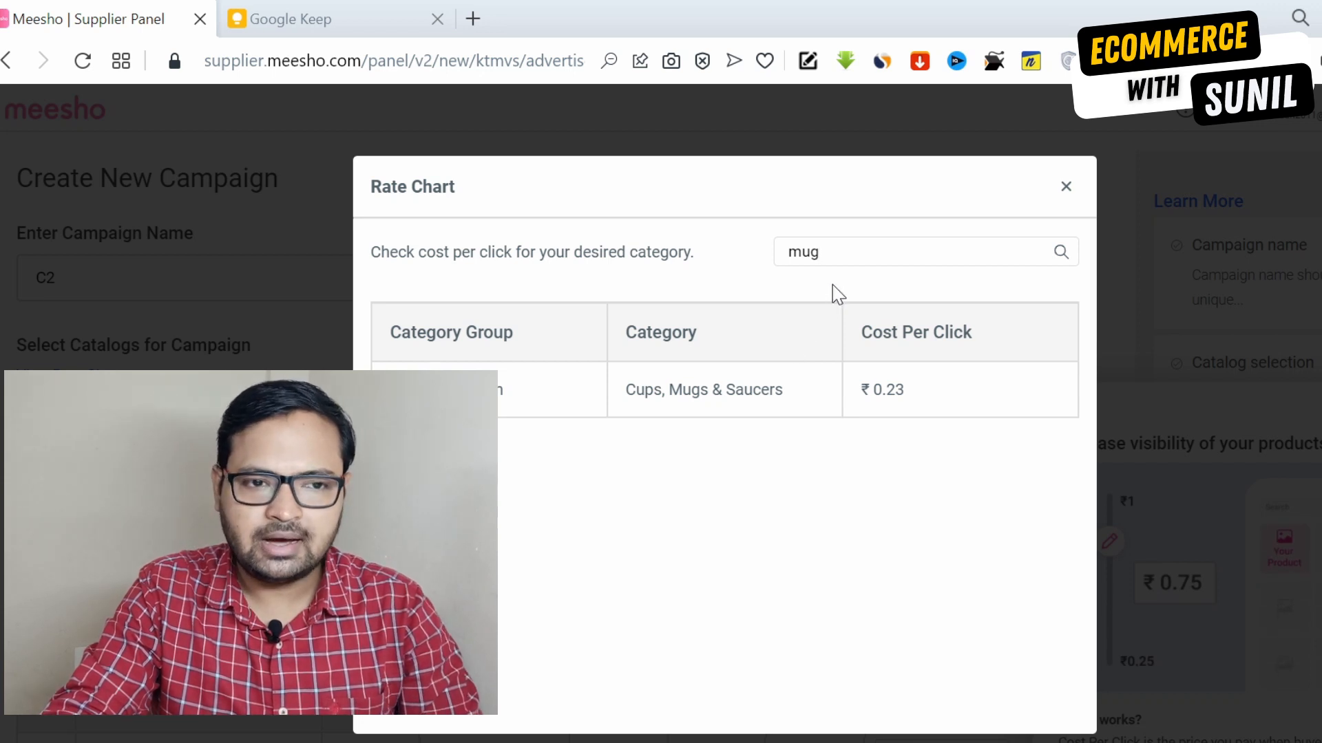
key(BackSpace)
key(BackSpace)
key(BackSpace)
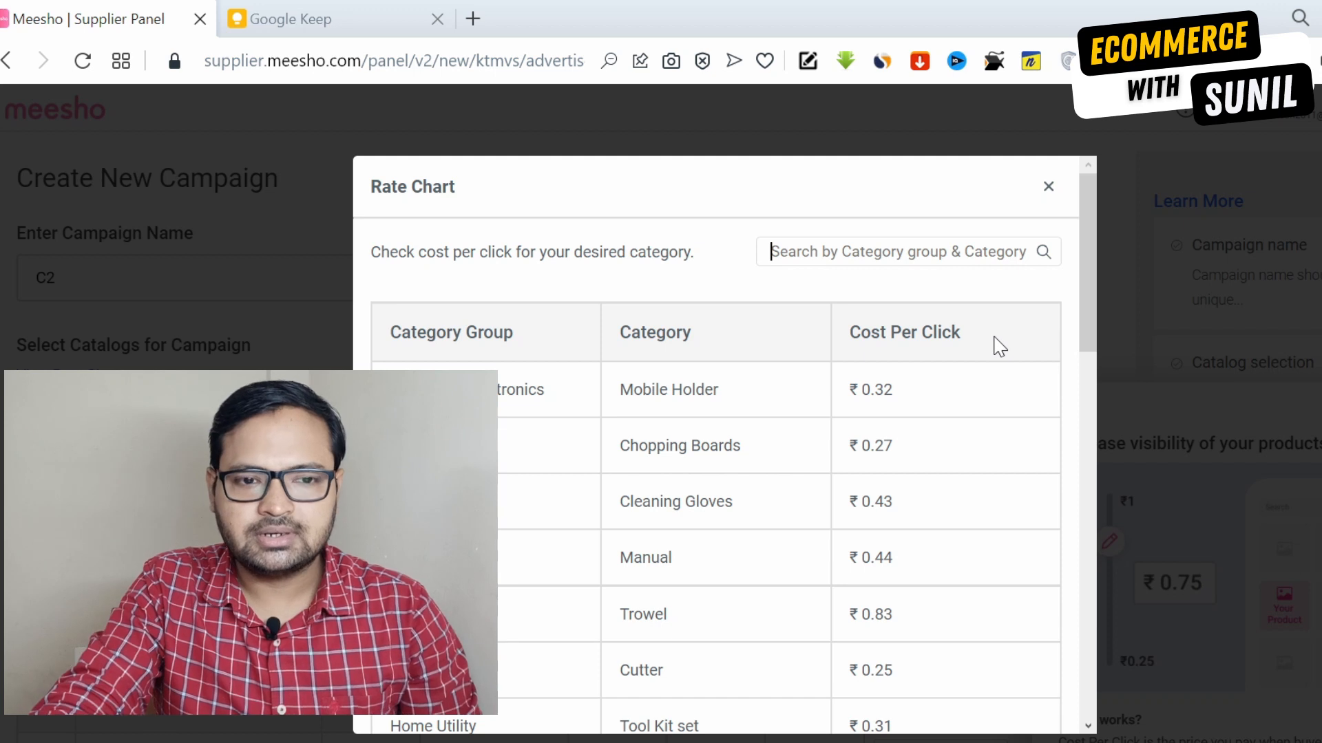
drag(1097, 322, 1089, 394)
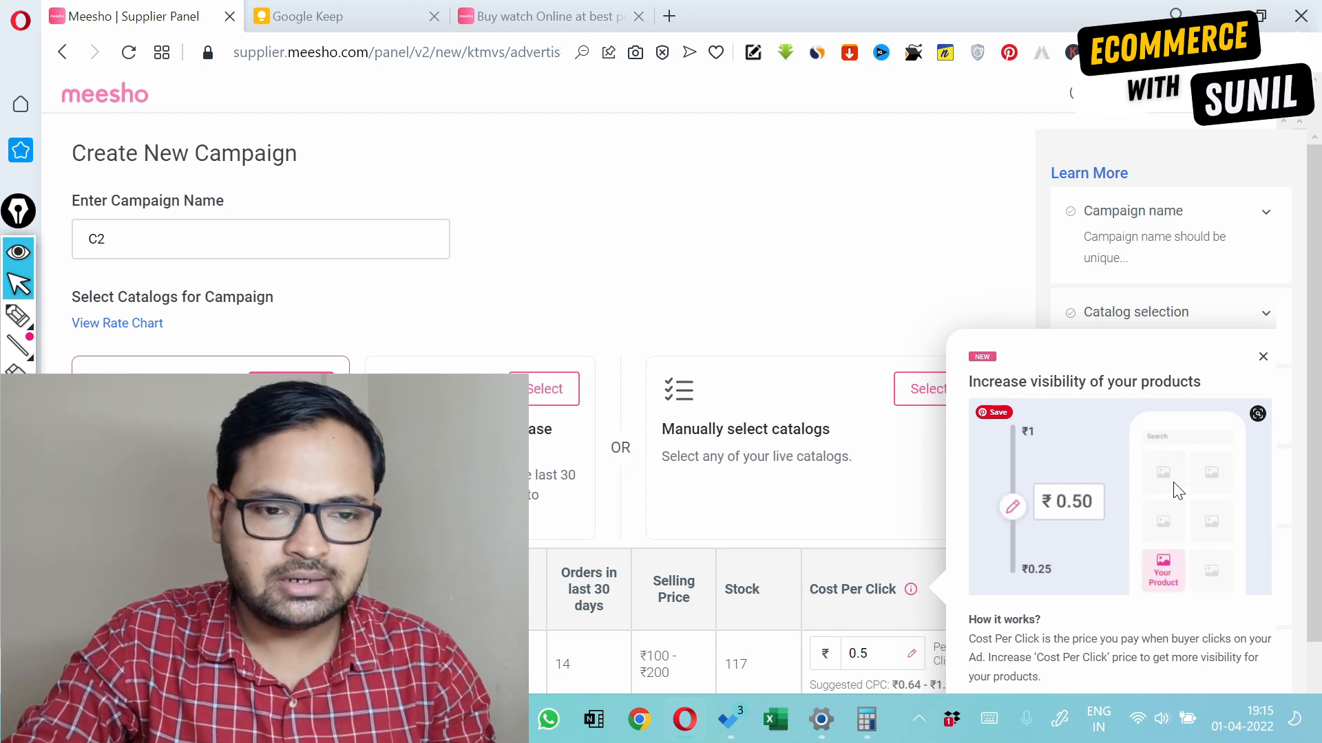
Step: Dismiss the "Increase visibility of your products" pop-up and choose "New catalogs to increase views" for the campaign
click(1263, 358)
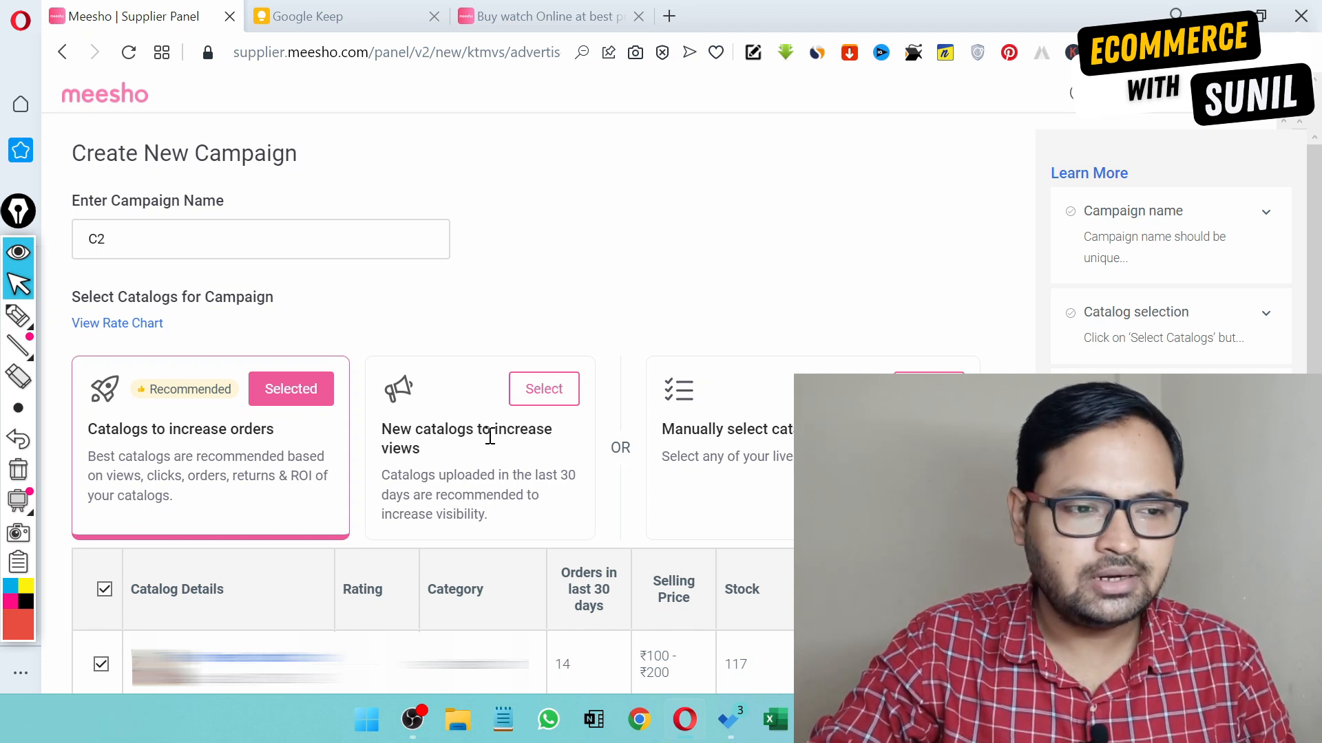
click(526, 389)
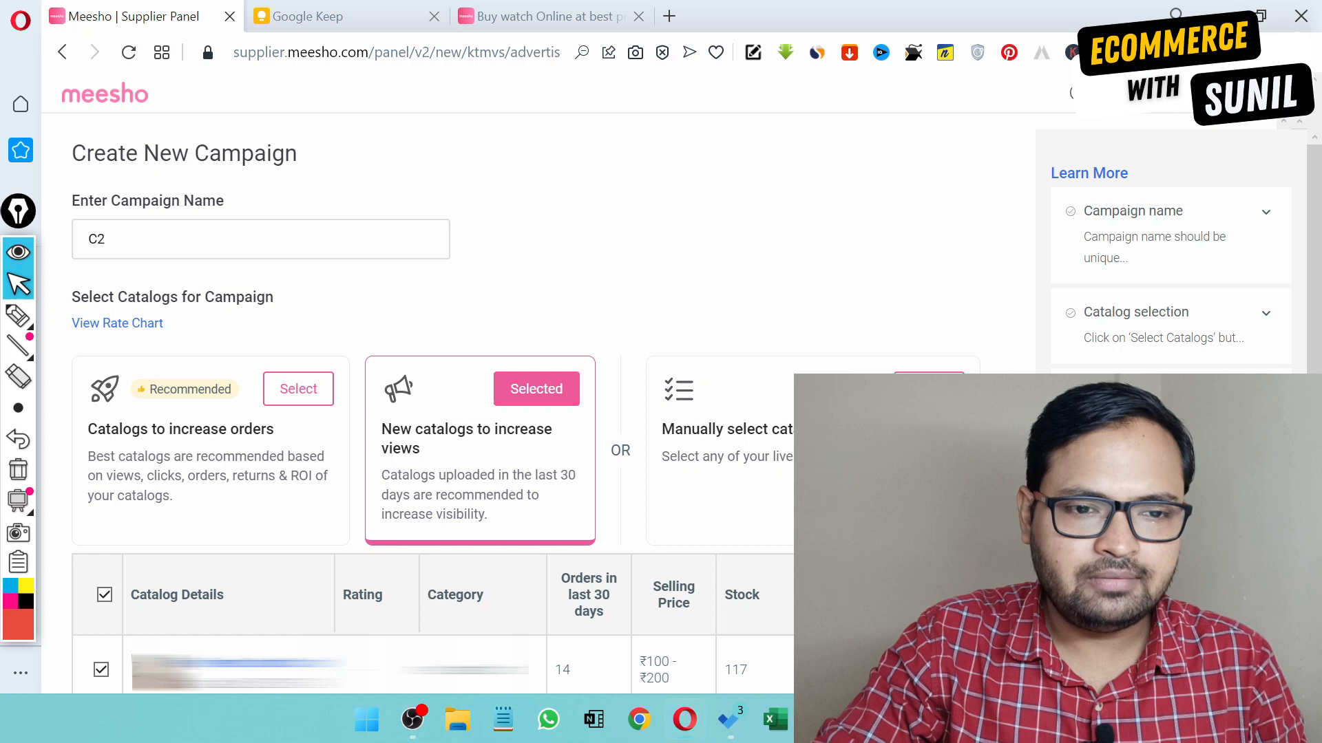
Step: Switch the campaign to manual catalog selection and filter the catalog list to recommended ones only
click(929, 389)
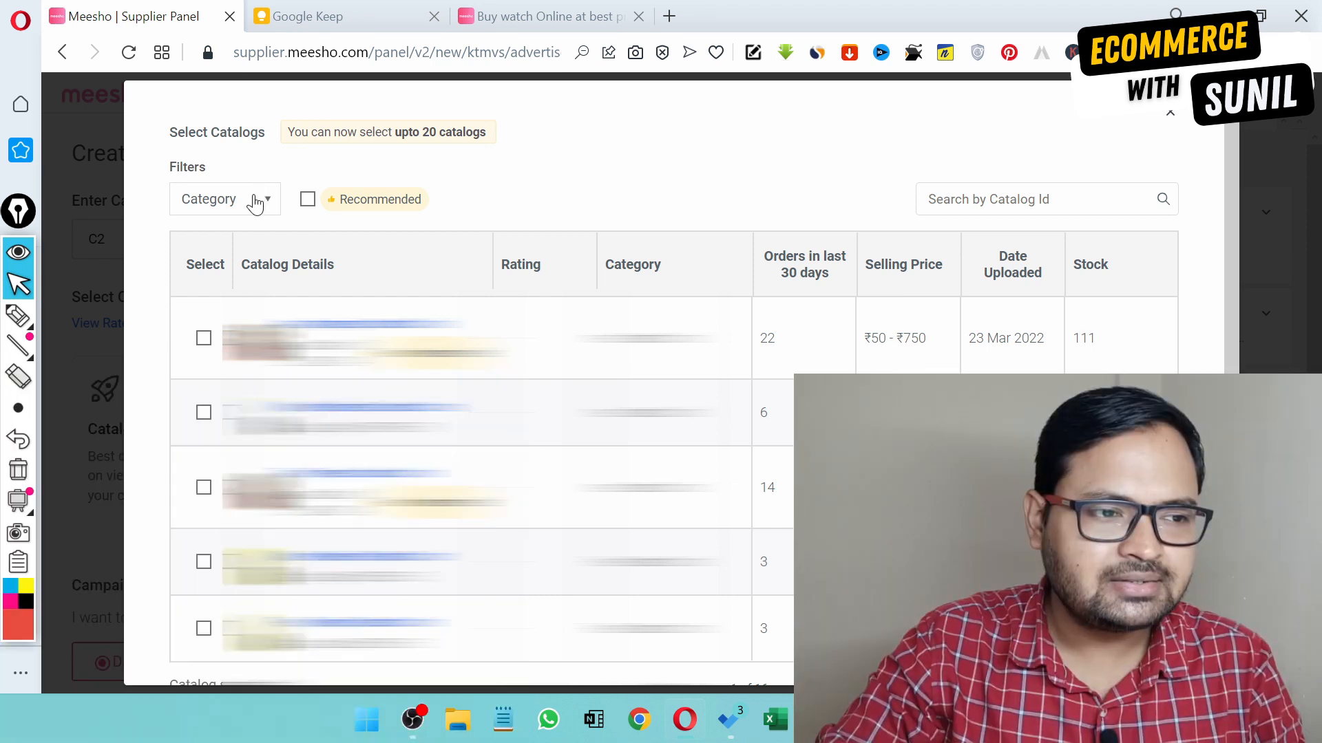
click(255, 200)
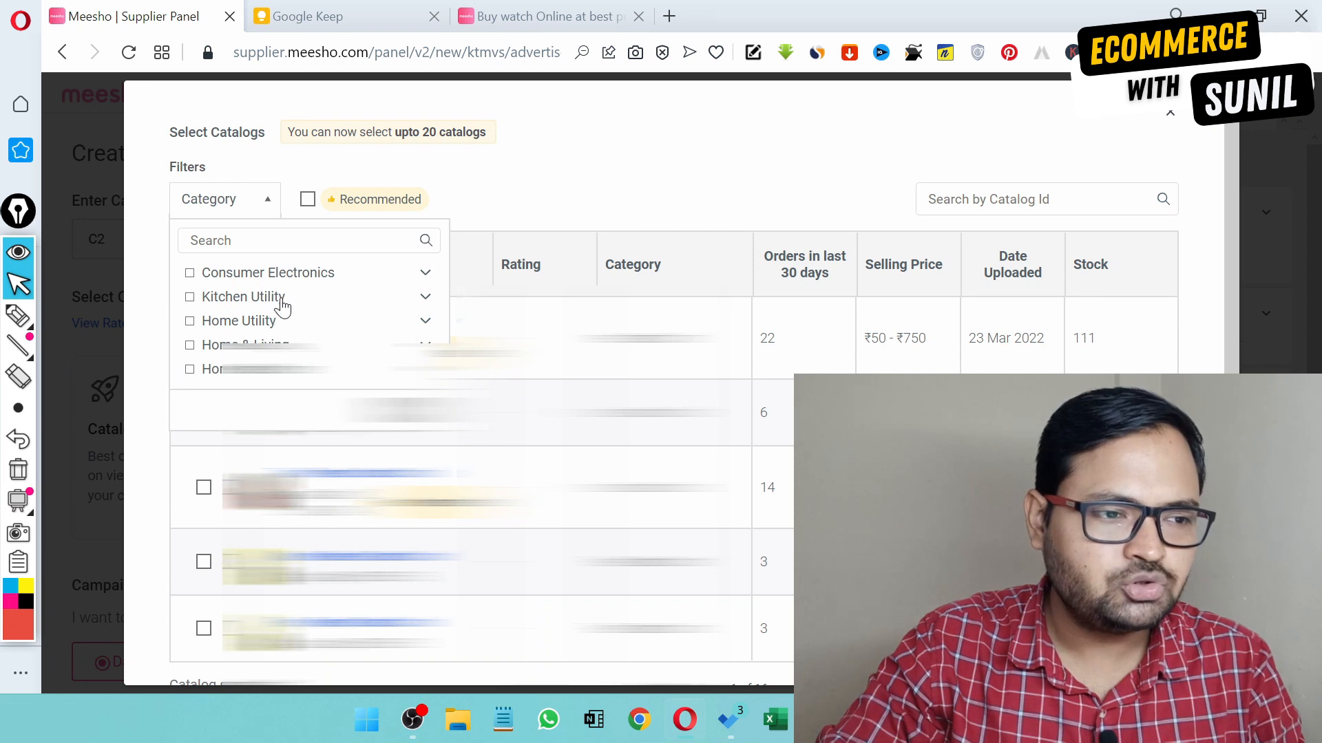
scroll(280, 304, down, 1)
scroll(282, 298, up, 1)
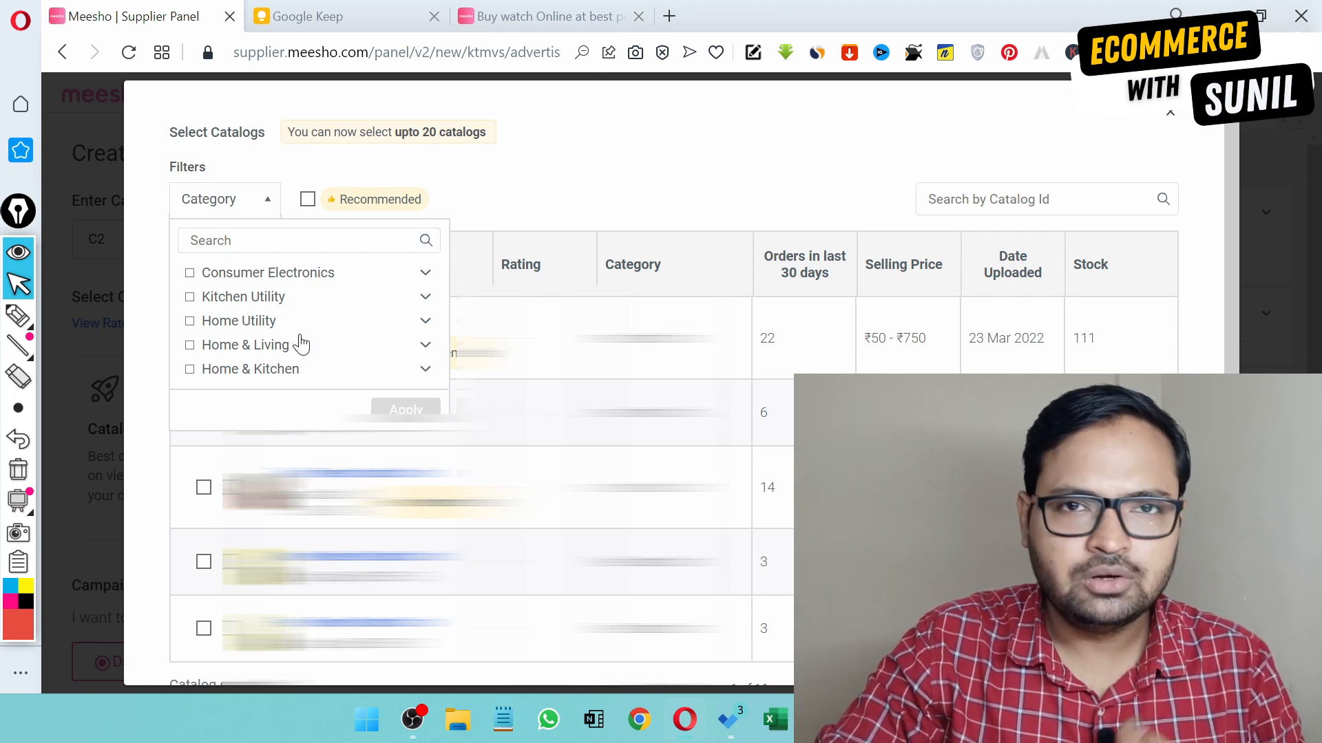
mouse_move(406, 215)
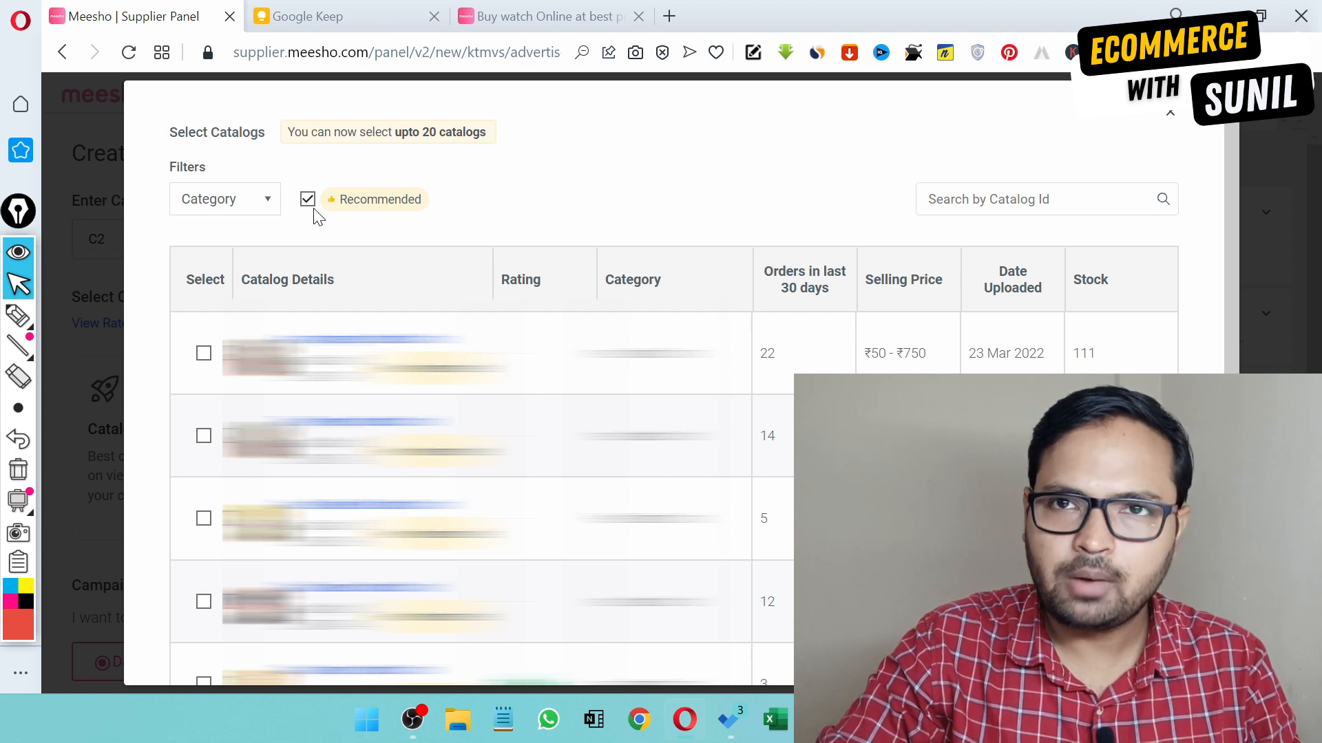
scroll(399, 234, down, 1)
scroll(482, 254, up, 1)
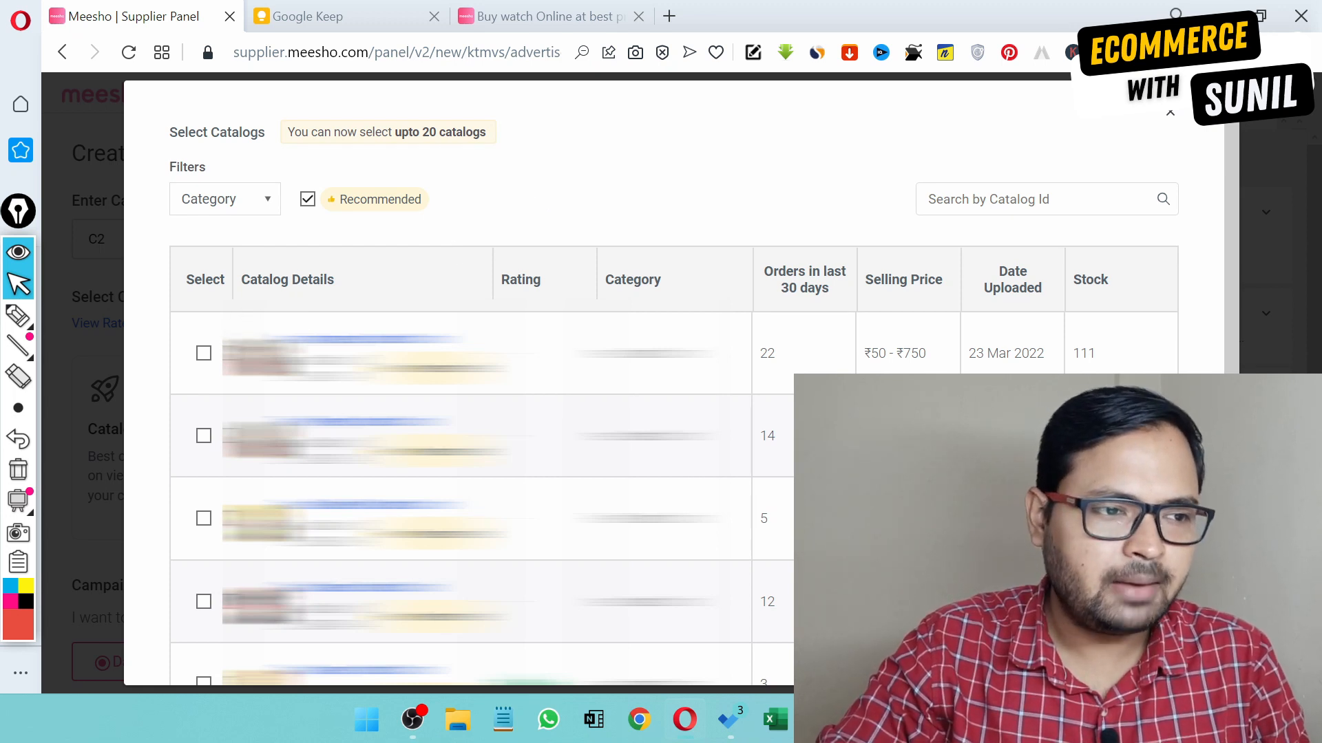
Step: Select the recommended catalogs, including the first two listed, and submit them to the campaign
click(204, 353)
click(204, 436)
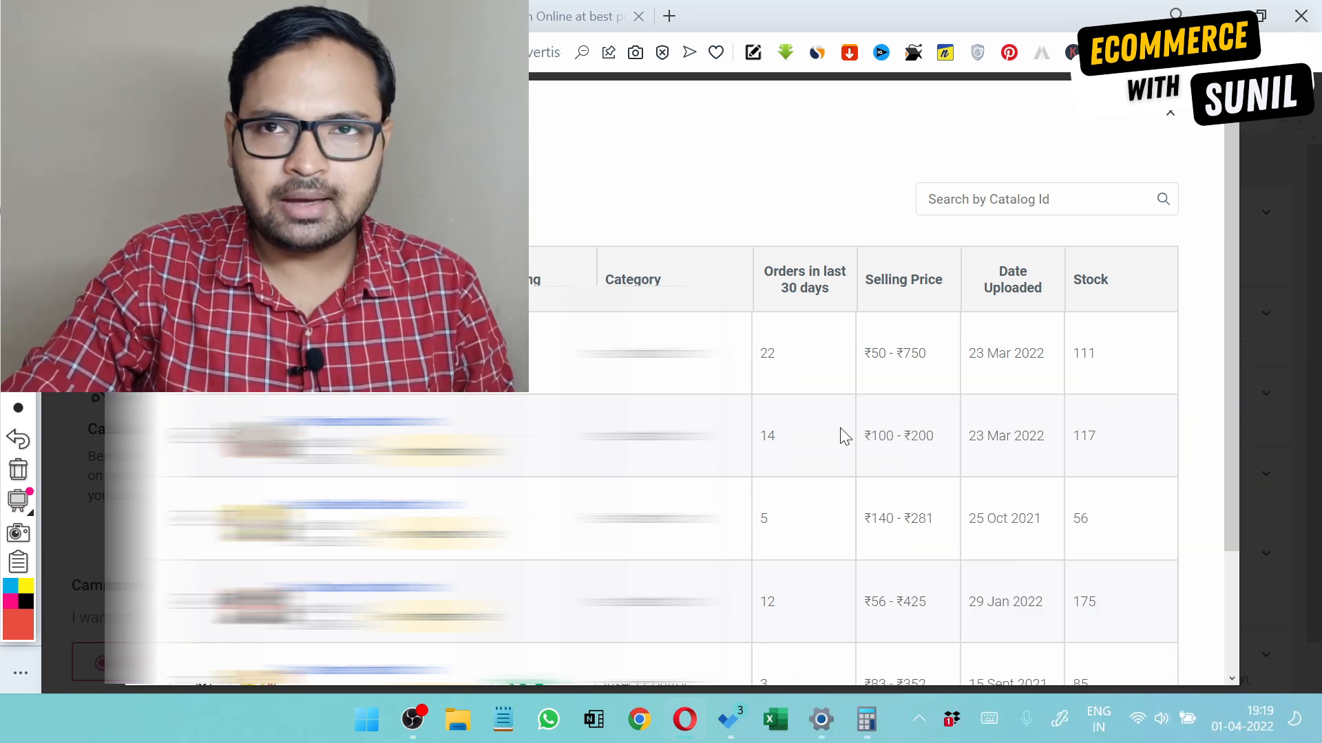
scroll(1168, 472, down, 3)
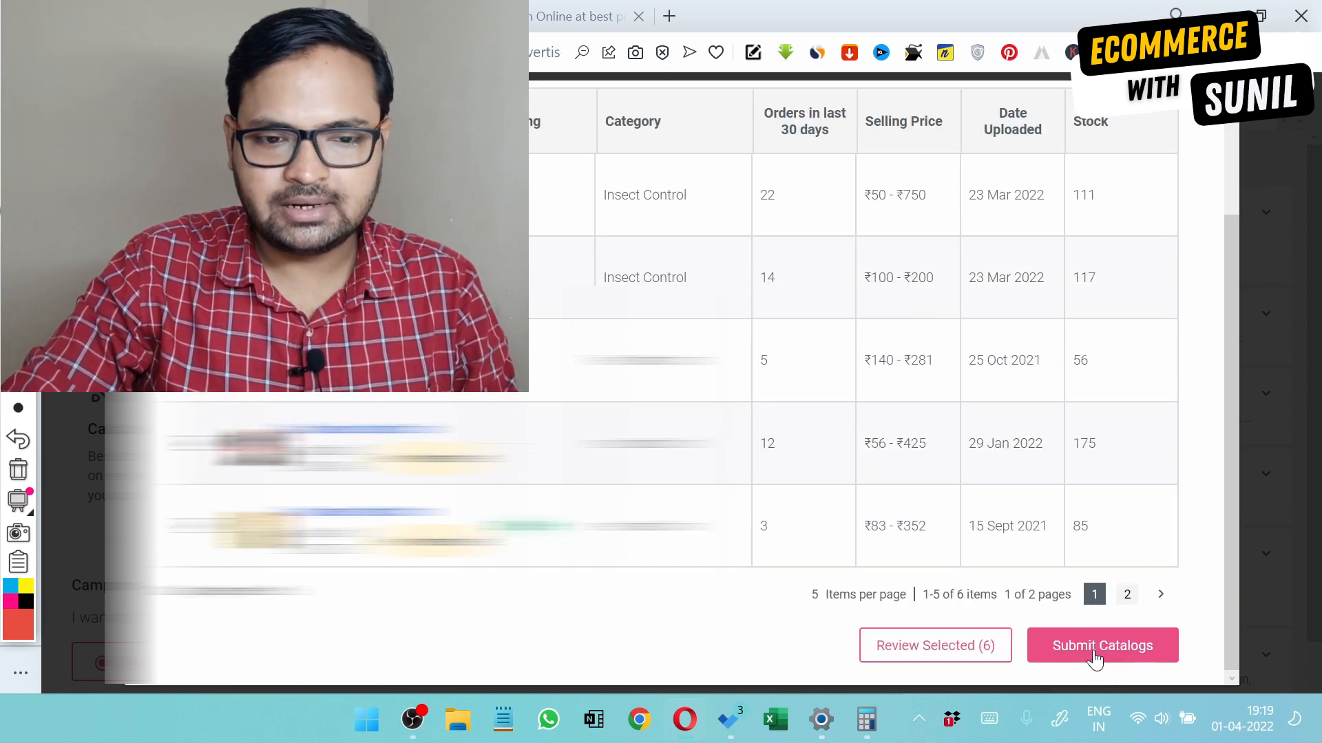
click(1095, 651)
Step: Try a cost per click of ₹0.7 for the first catalog in the campaign list and discard it
scroll(950, 454, down, 3)
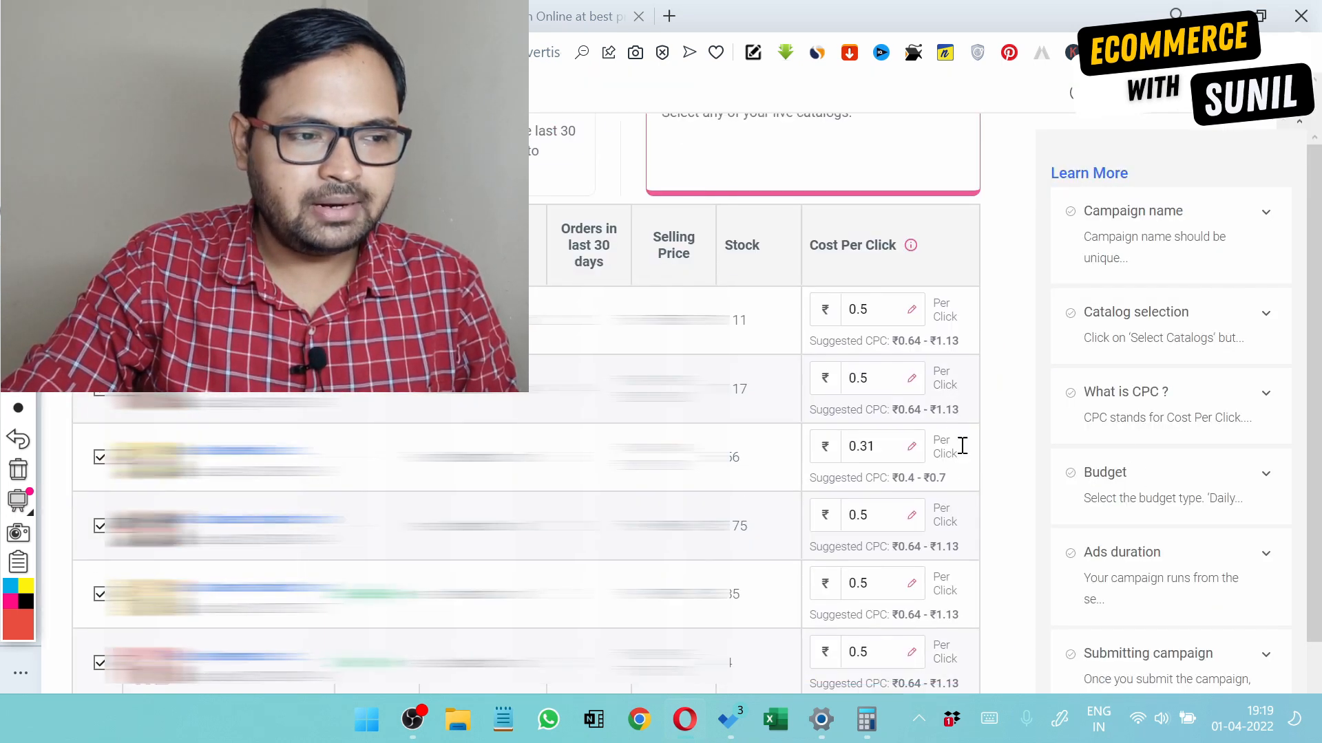
scroll(1025, 337, up, 2)
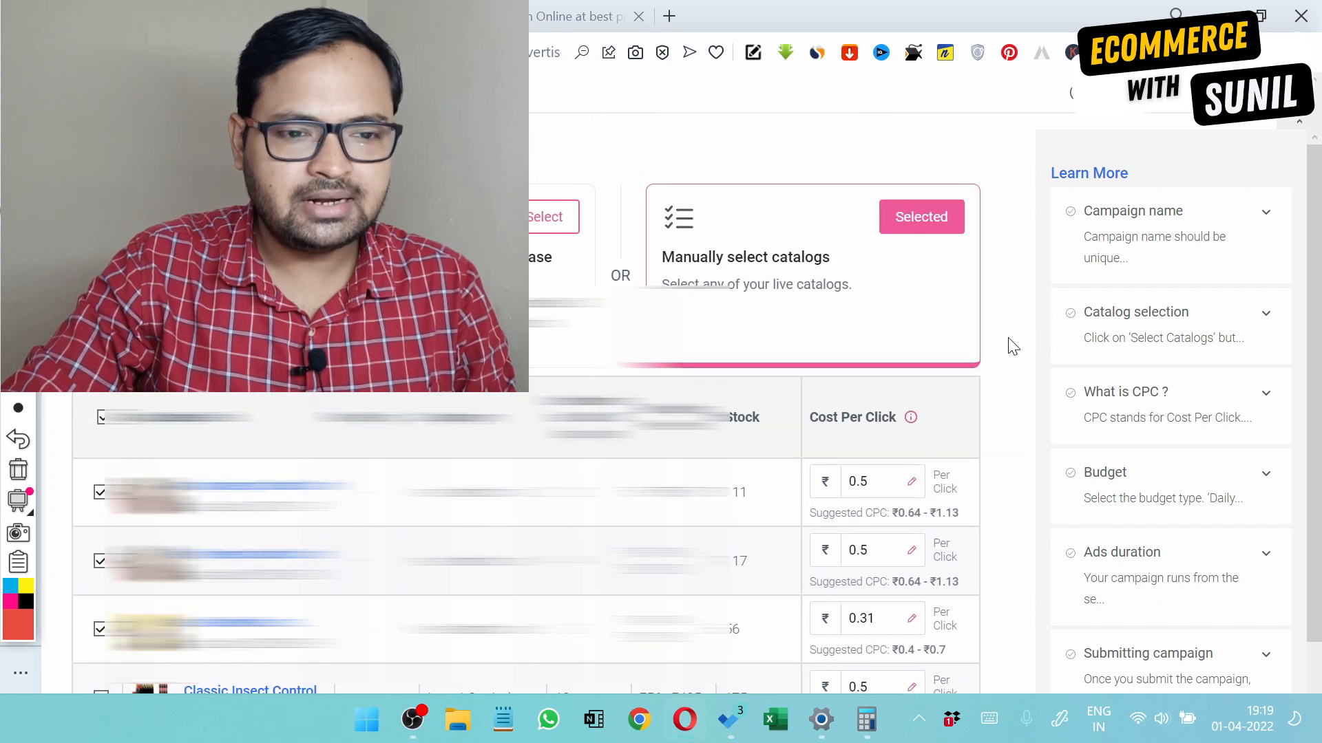
scroll(995, 408, down, 5)
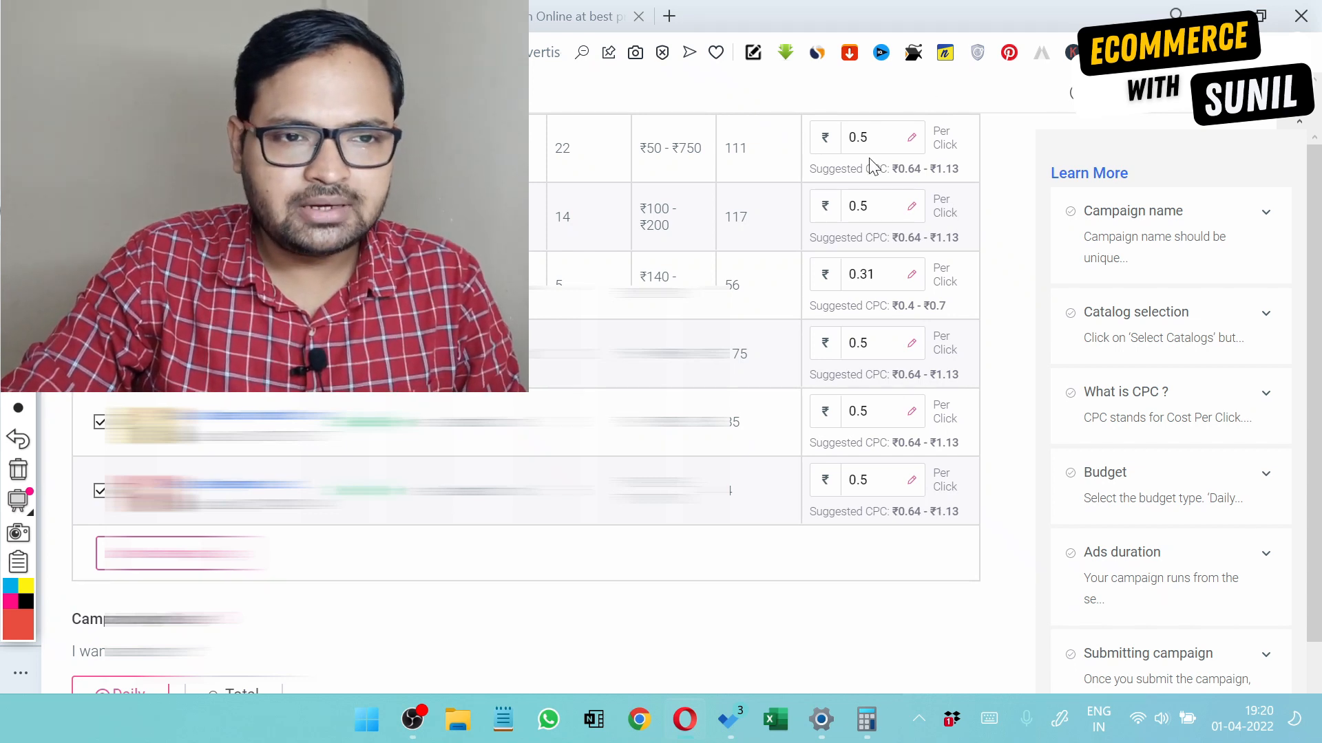
drag(878, 140, 862, 143)
click(994, 170)
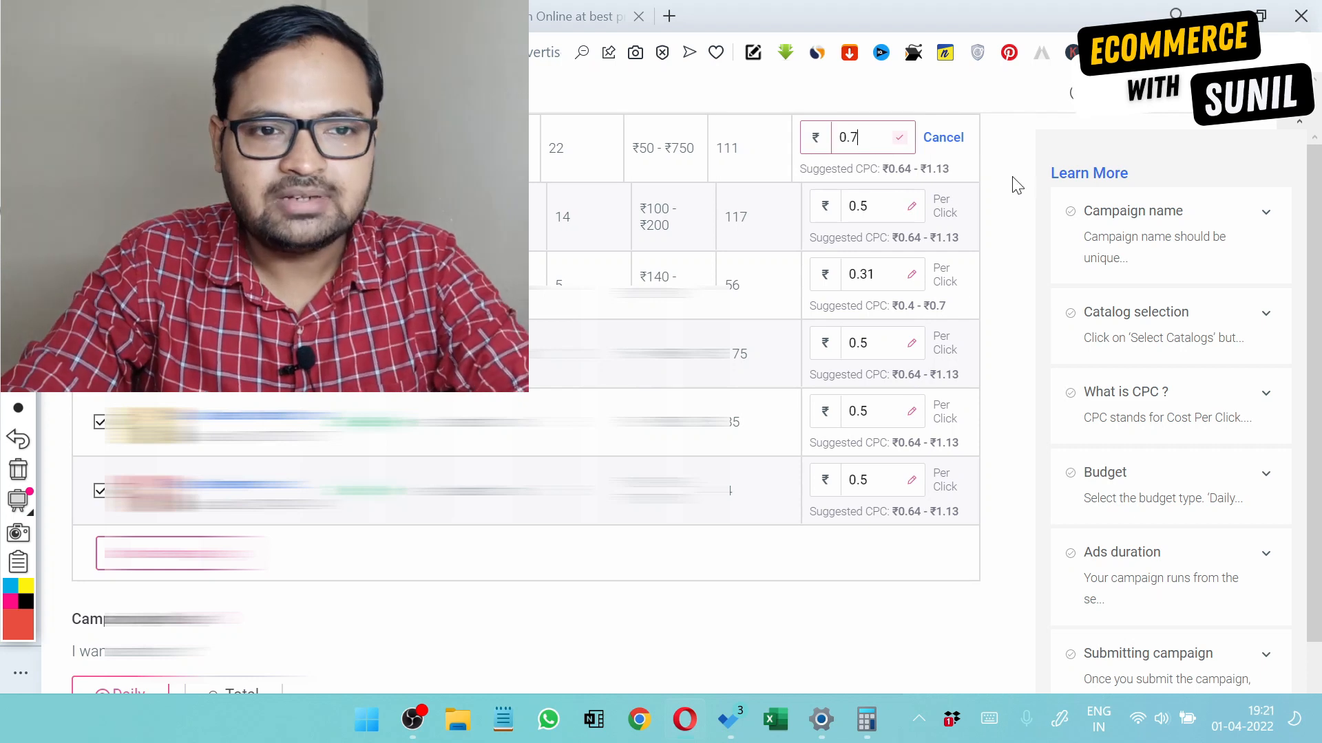
click(1018, 178)
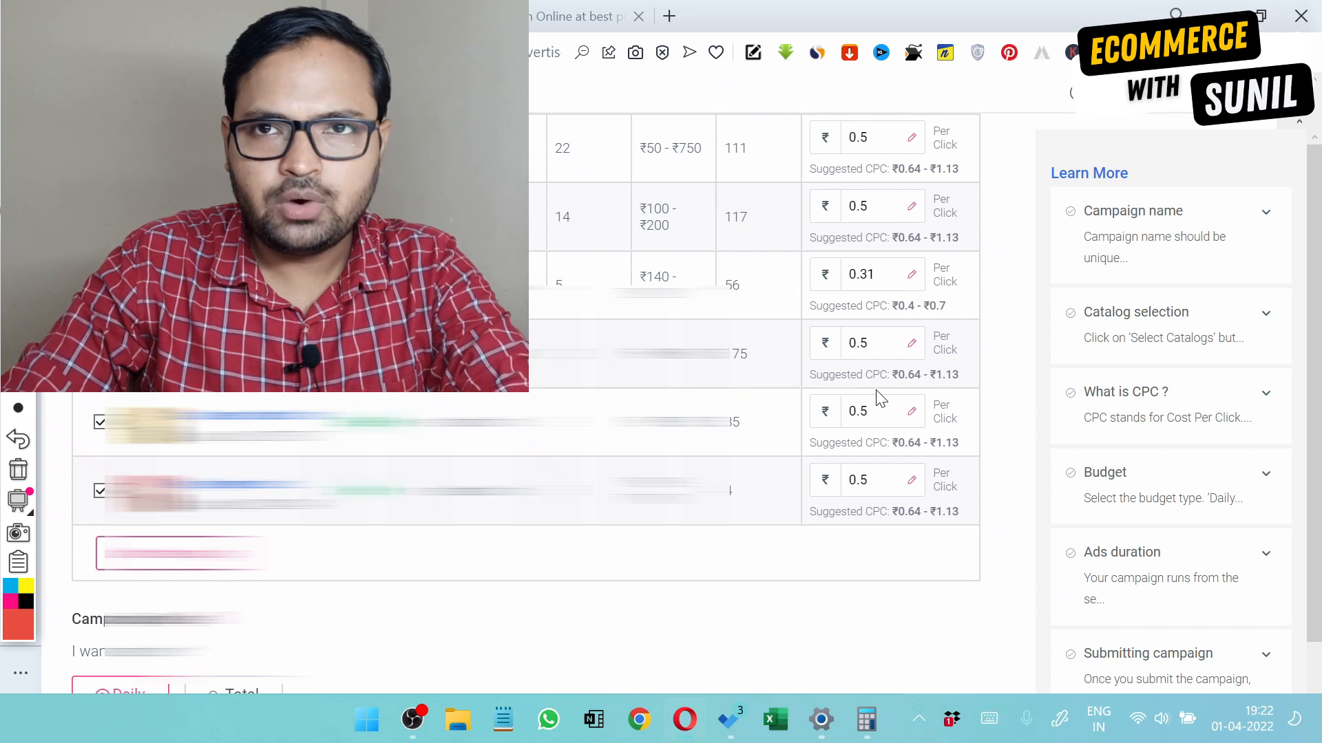
Step: Try a cost per click of ₹0.4 for the fourth catalog and set it back to ₹0.5
click(879, 145)
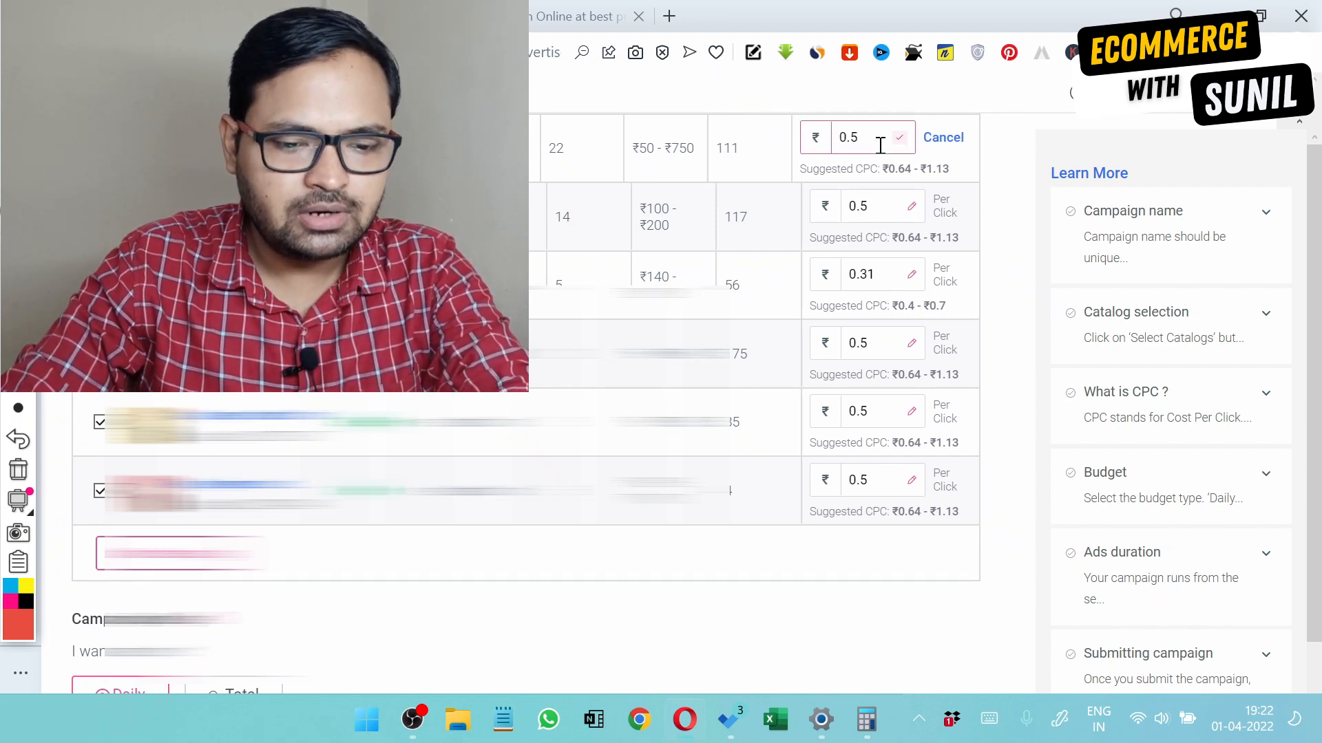
click(886, 338)
key(BackSpace)
text(4)
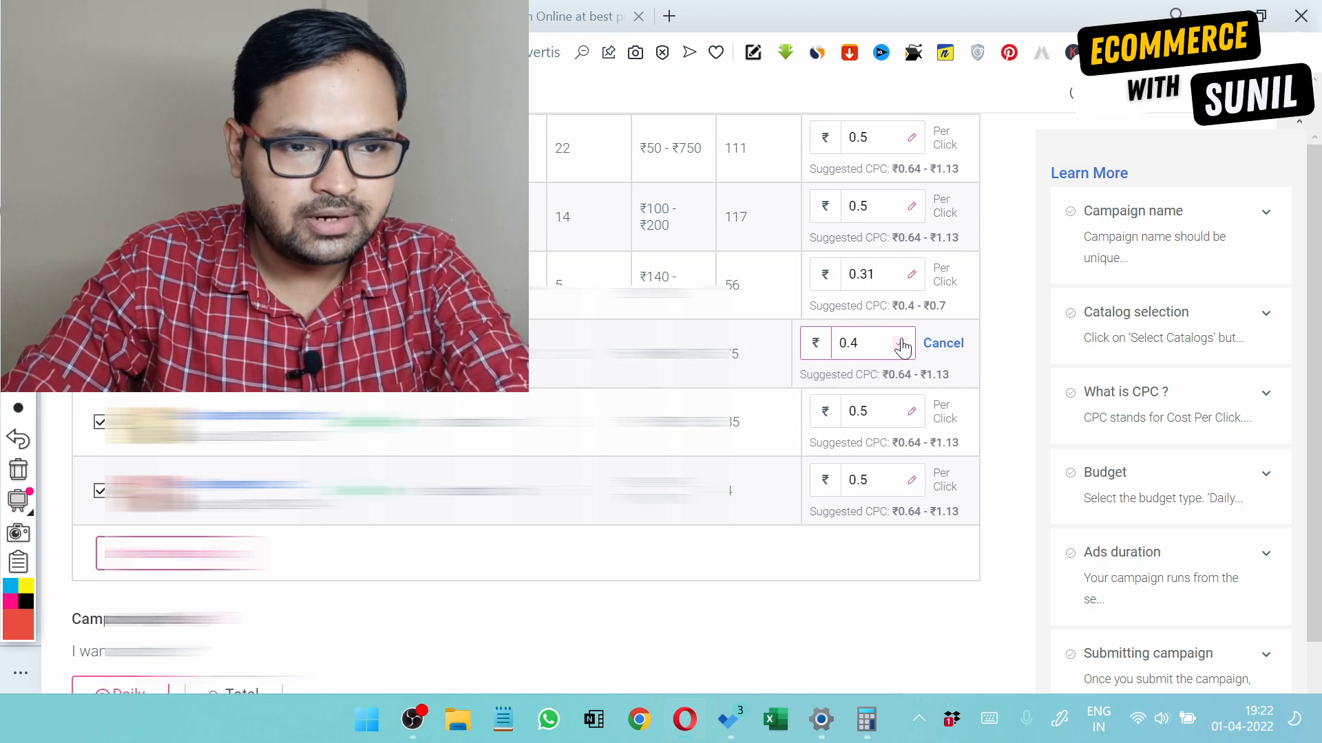
click(899, 342)
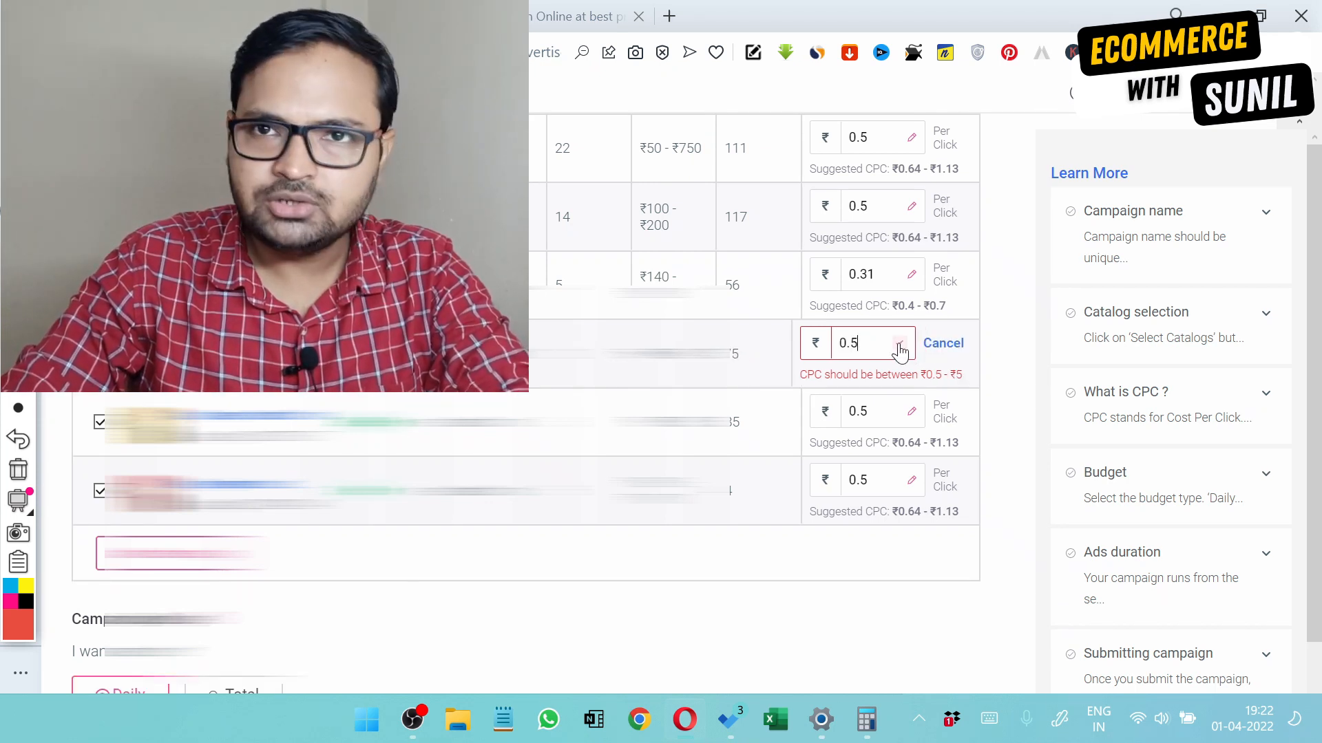
click(900, 344)
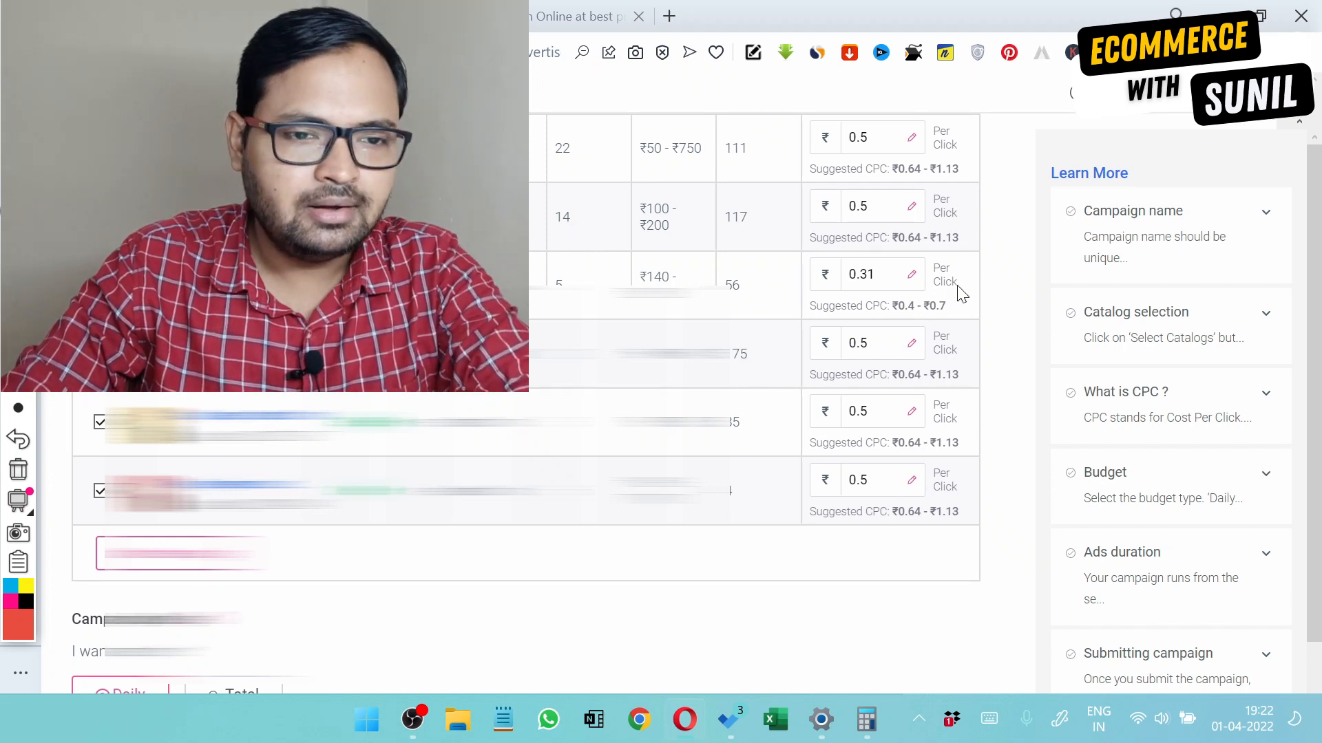
Step: Switch the campaign budget to Total and set the amount to ₹500
scroll(892, 592, down, 1)
scroll(463, 578, down, 4)
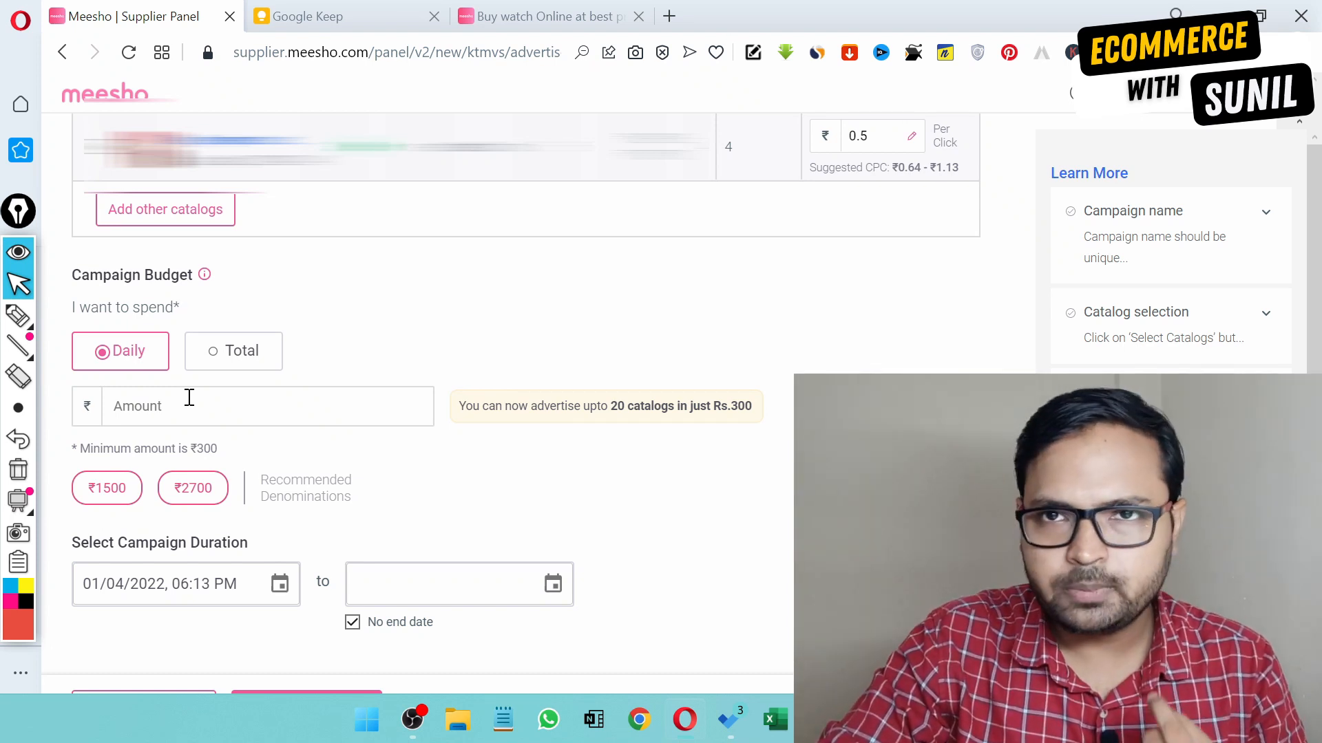
click(215, 351)
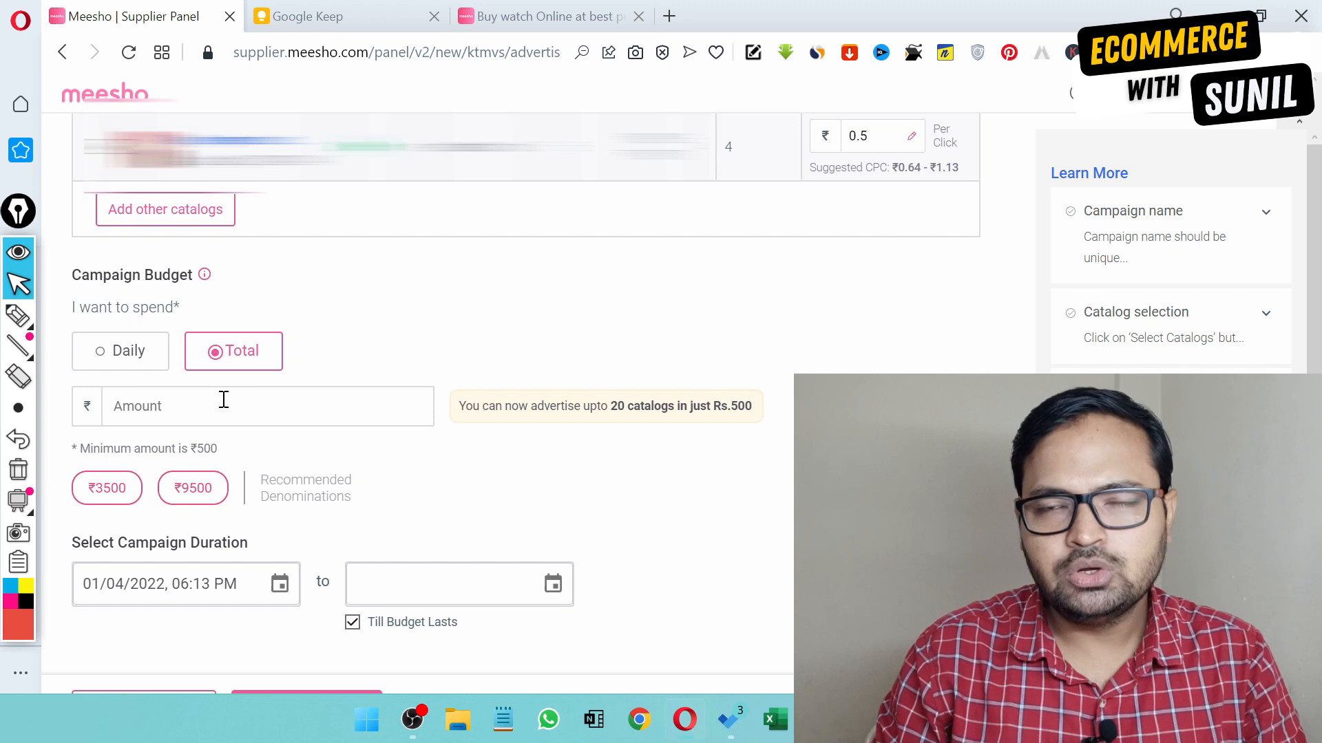
click(256, 406)
text(5000)
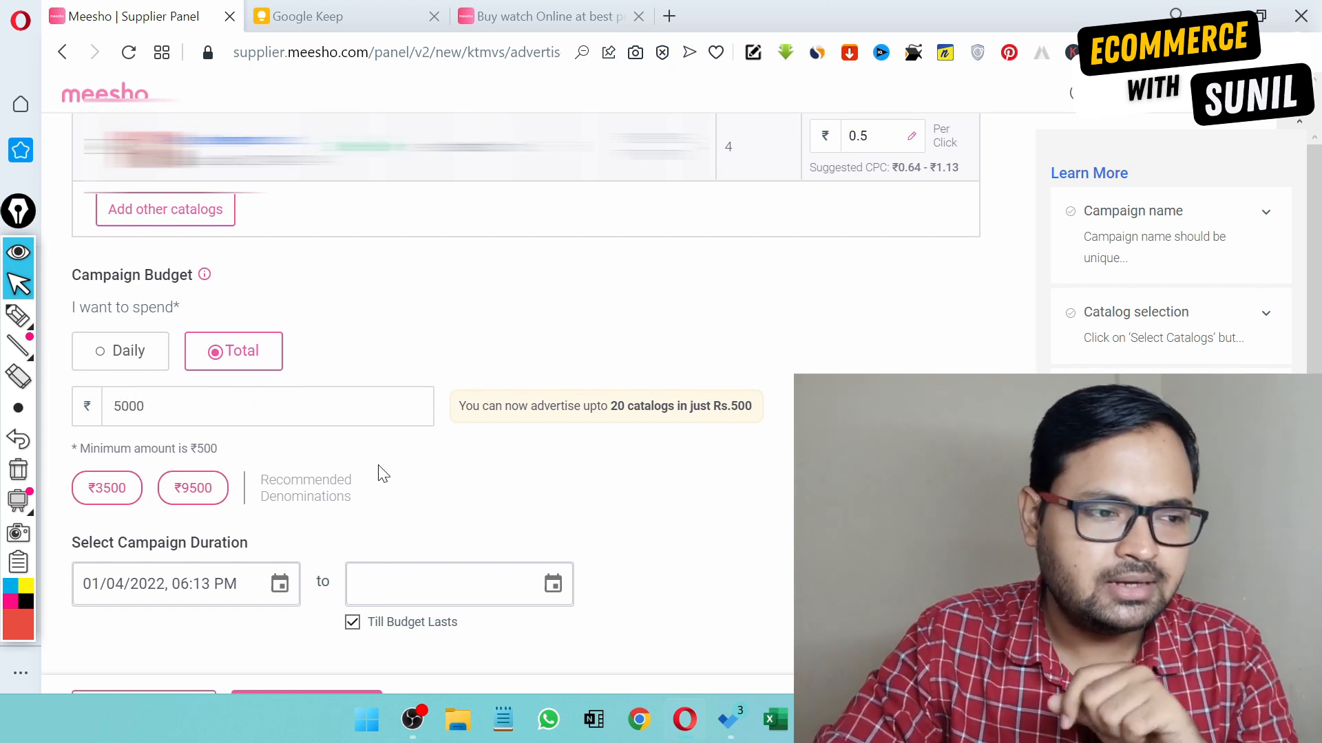
key(BackSpace)
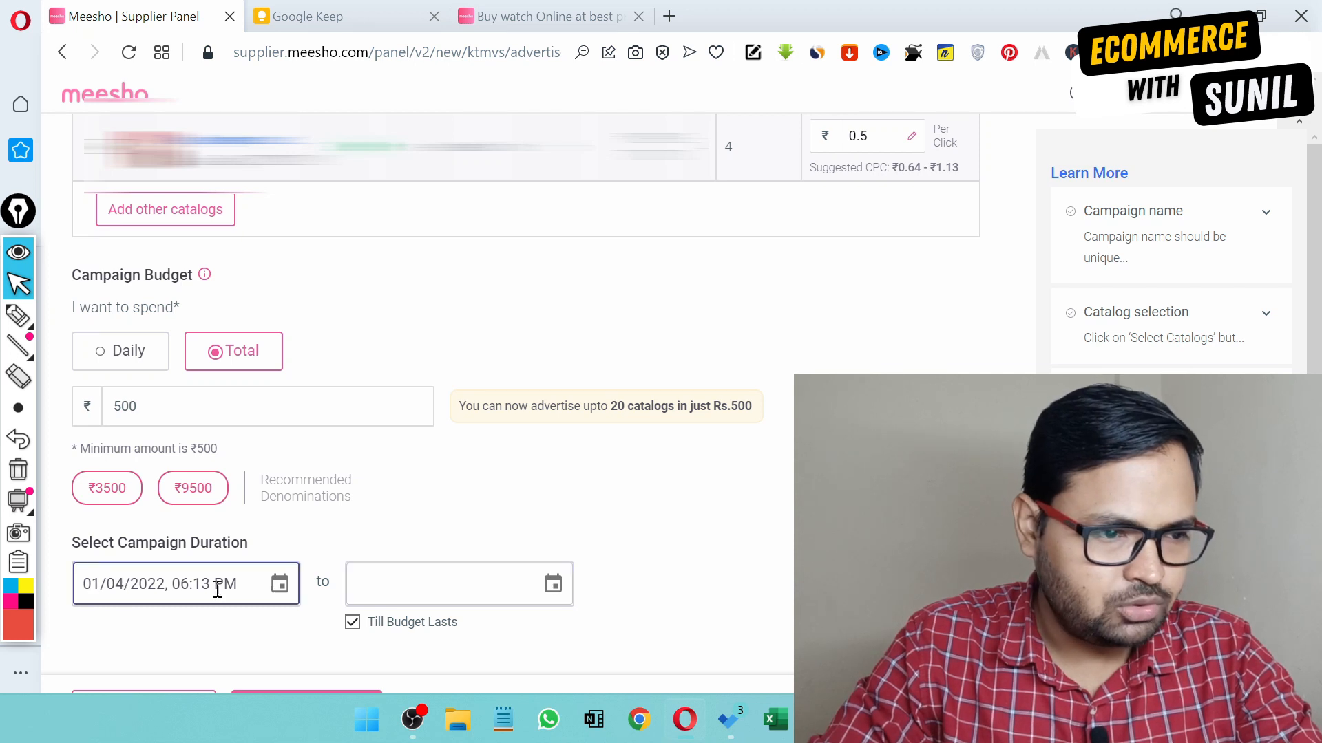
Step: Set the campaign's start to 02/04/2022, 06:00 AM, leaving its end as "Till Budget Lasts"
click(279, 584)
click(752, 380)
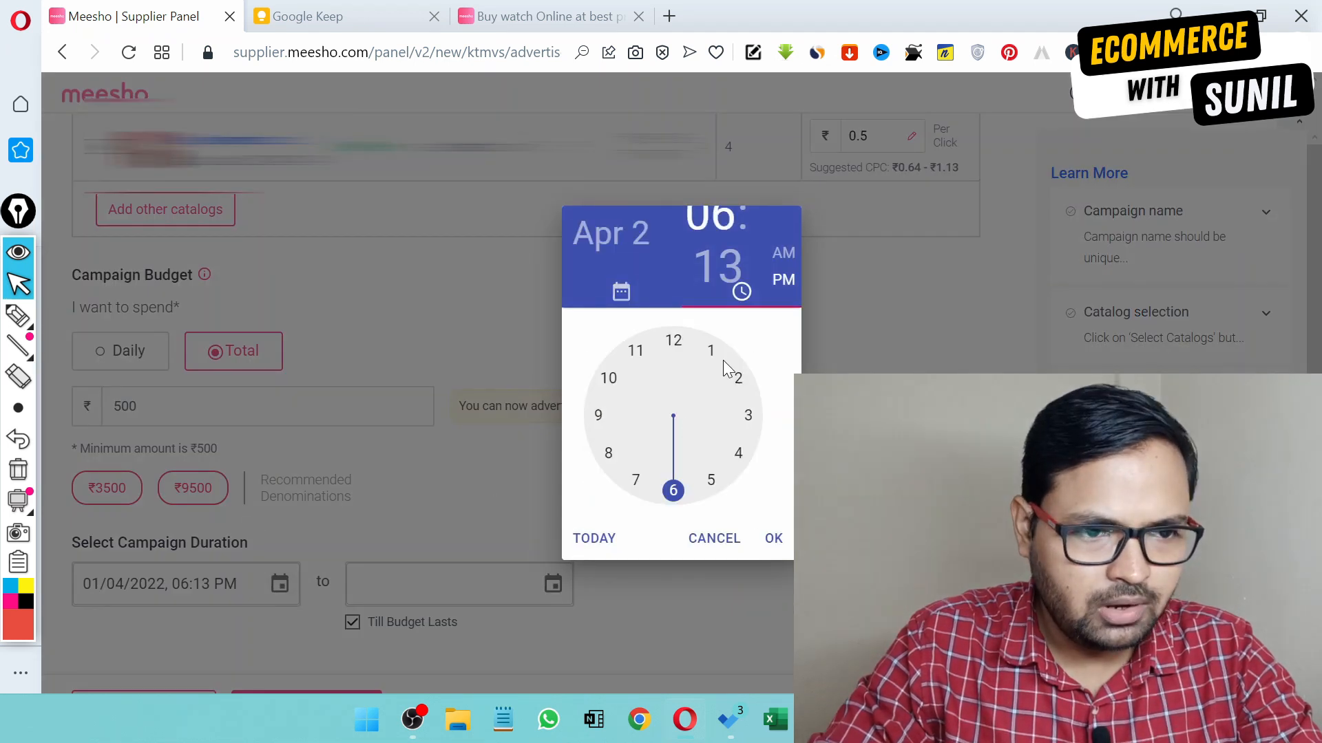
click(774, 538)
click(781, 252)
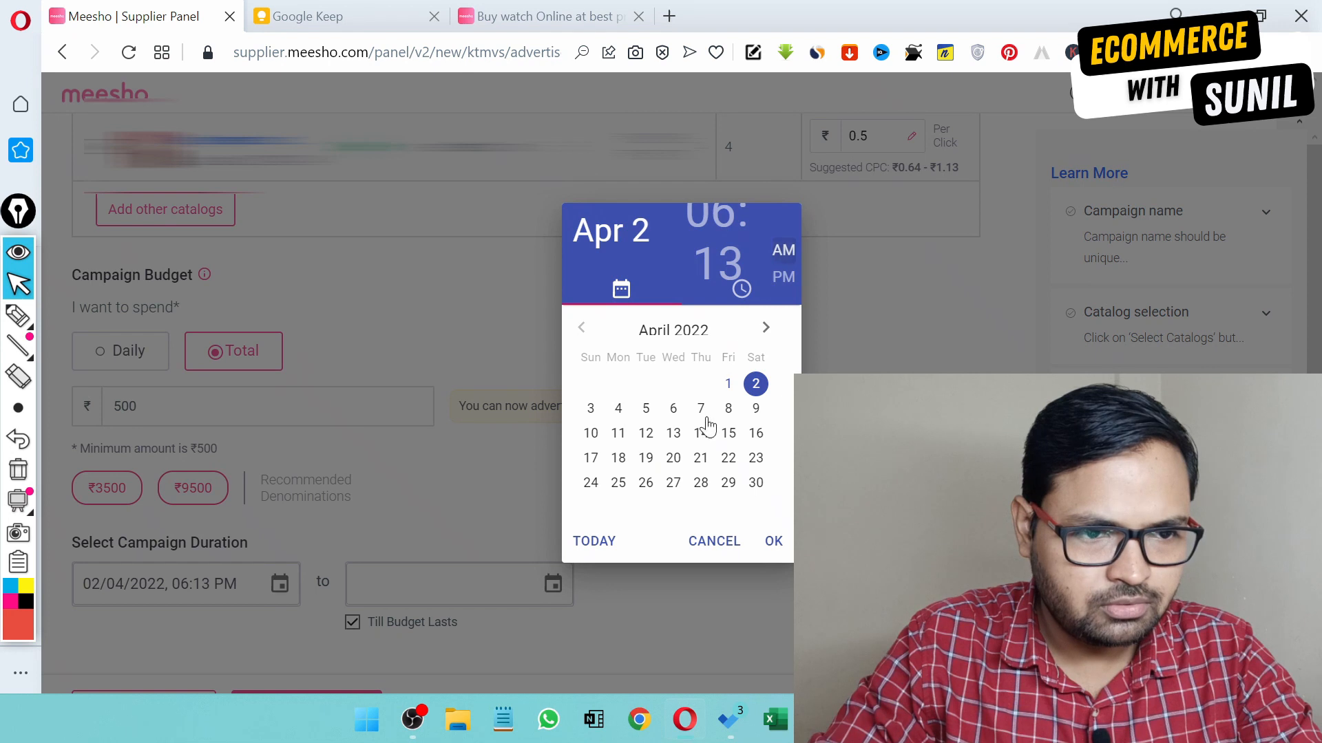
click(732, 282)
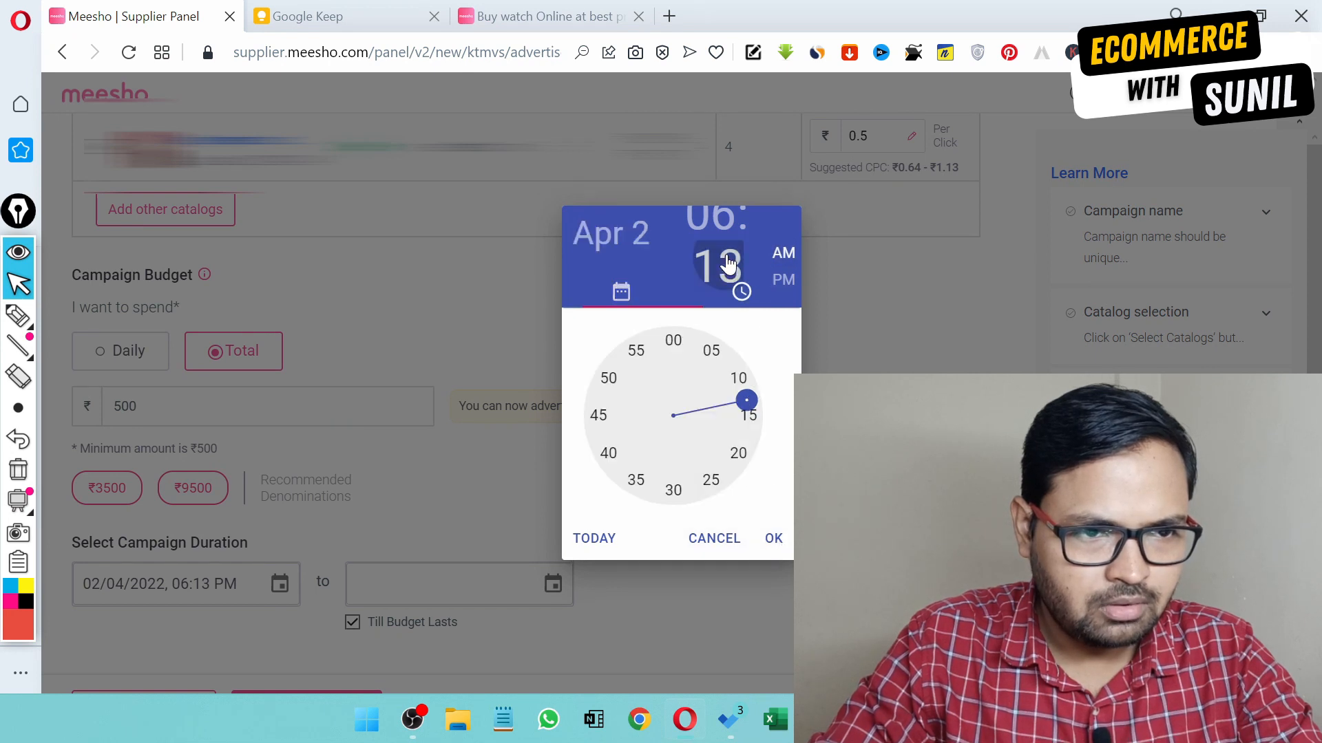
click(674, 341)
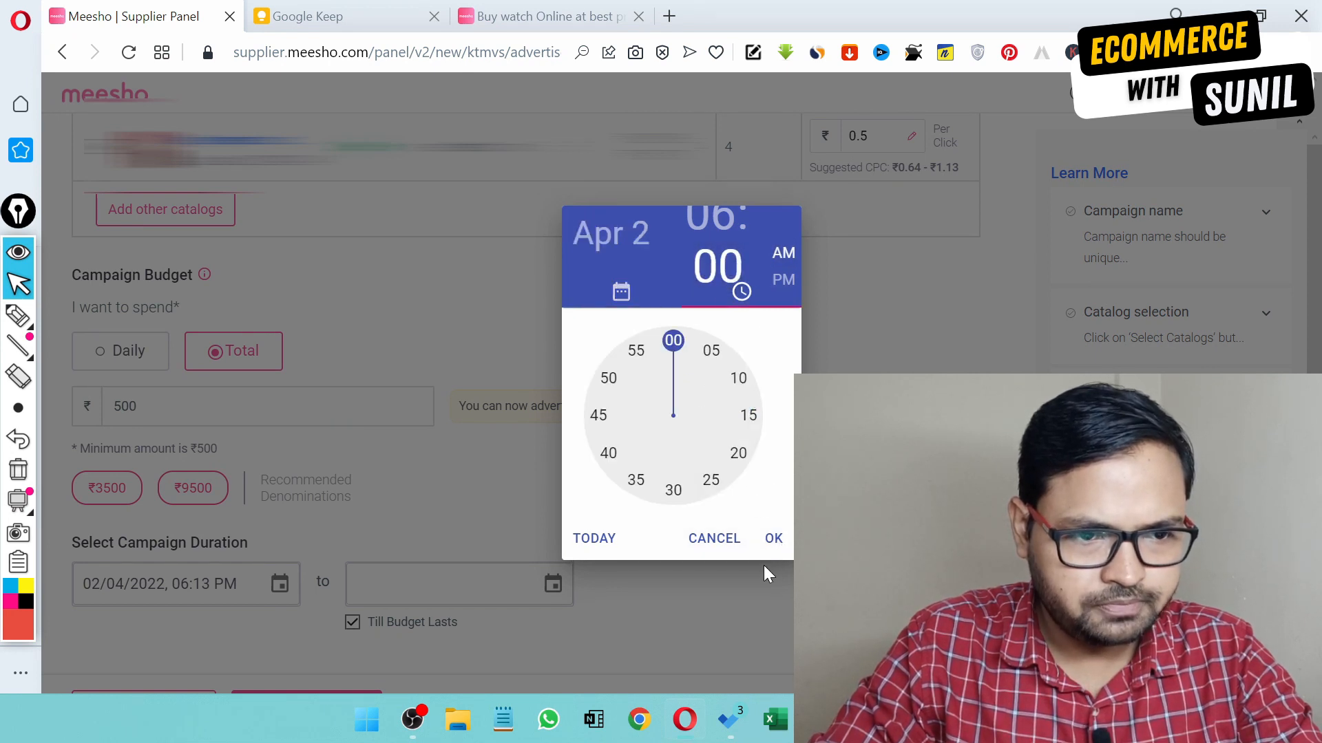
click(774, 538)
click(445, 597)
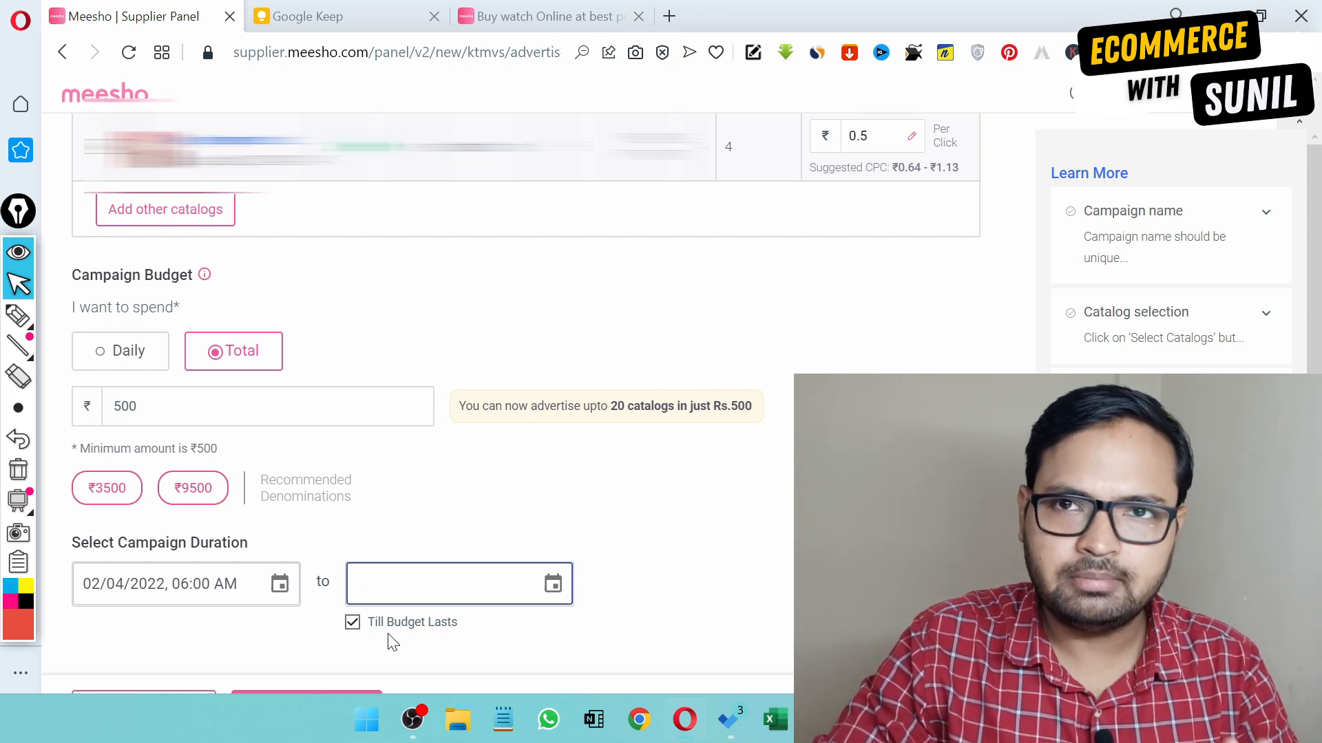
Step: Turn off "Till Budget Lasts" and set the campaign's end to 07/04/2022, 11:59 PM
click(353, 623)
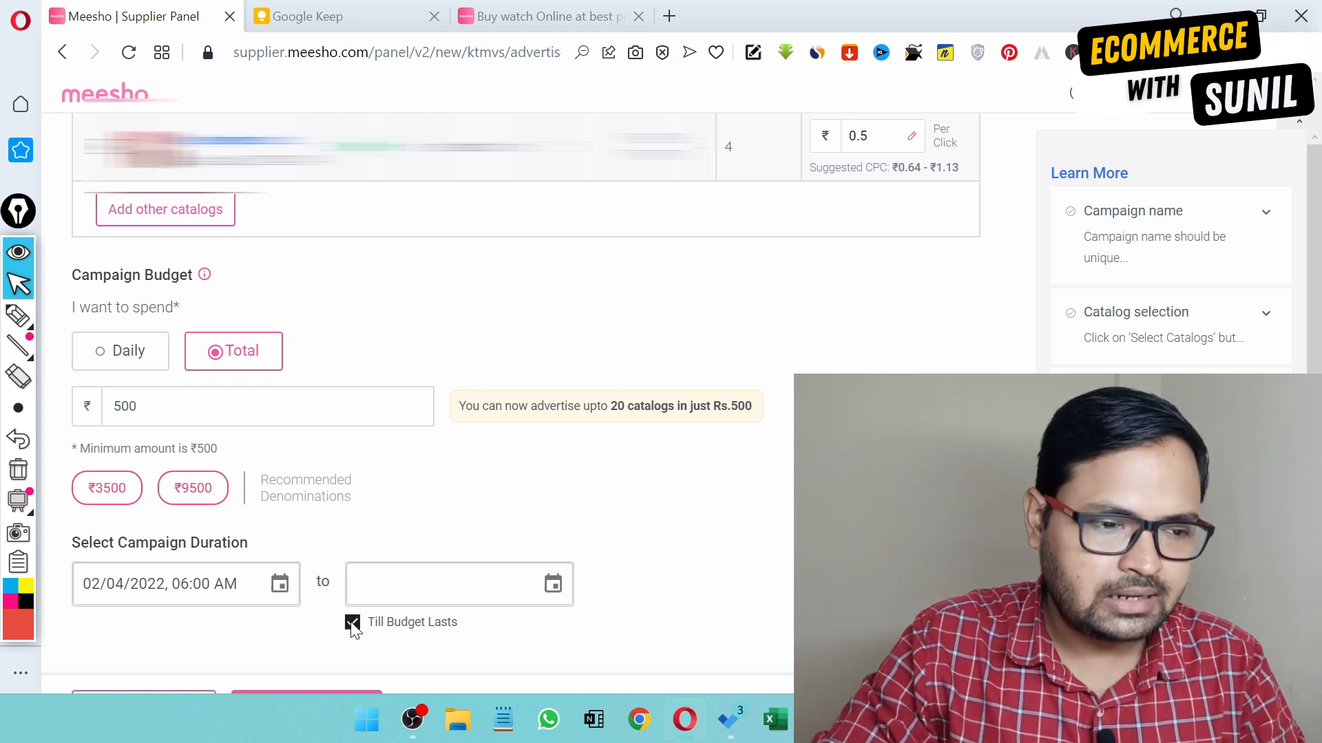
click(566, 598)
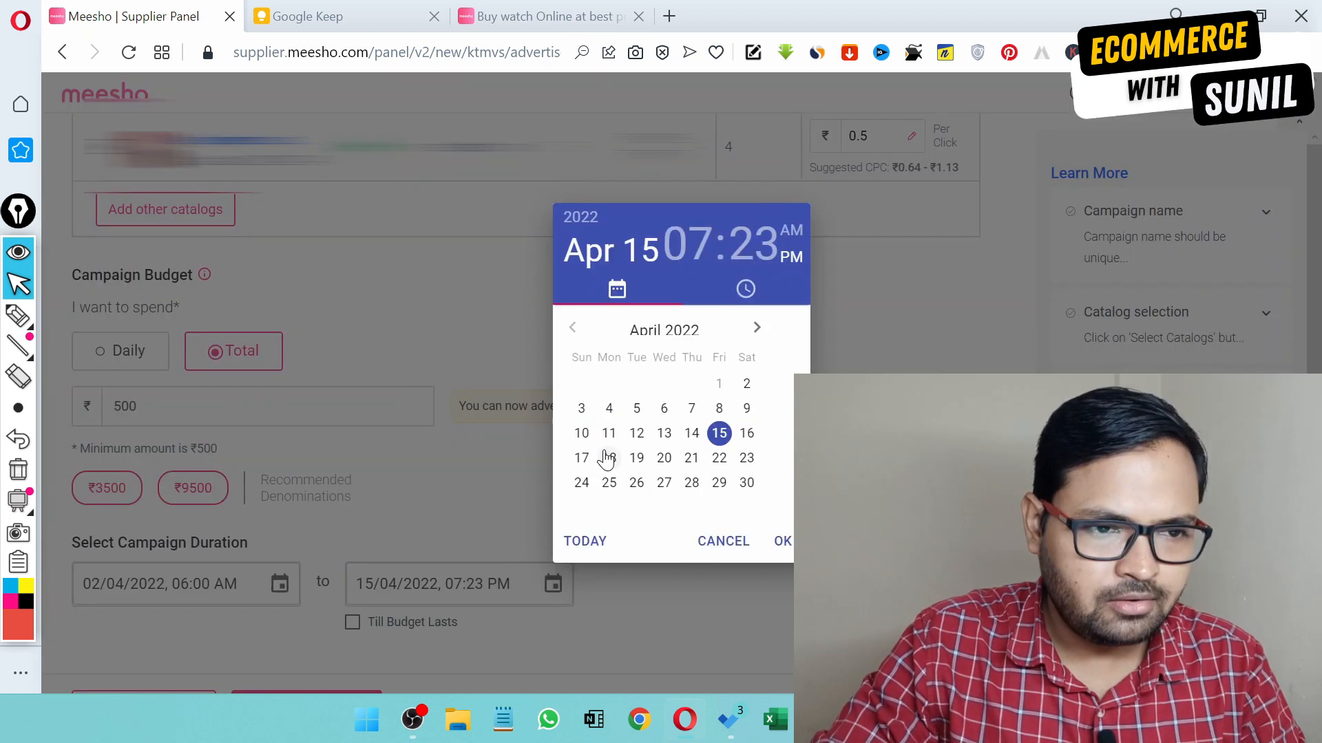
click(690, 408)
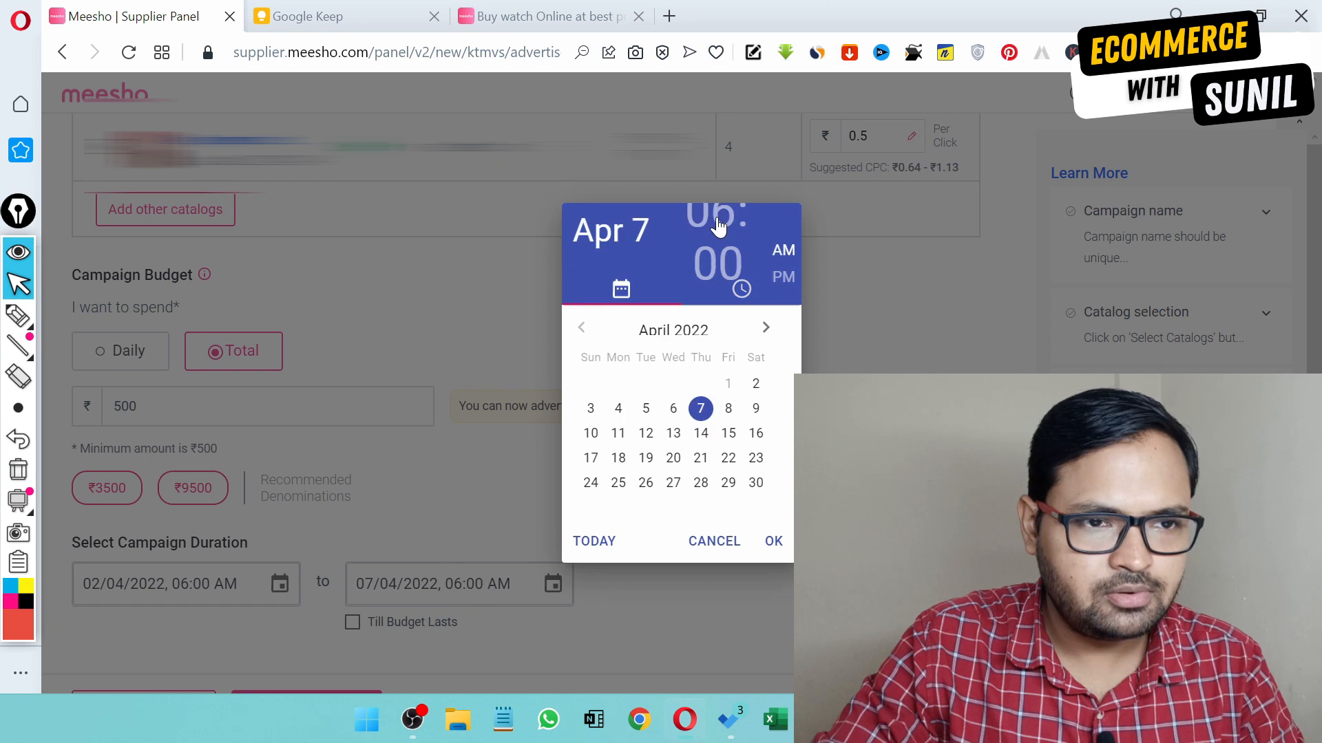
click(715, 225)
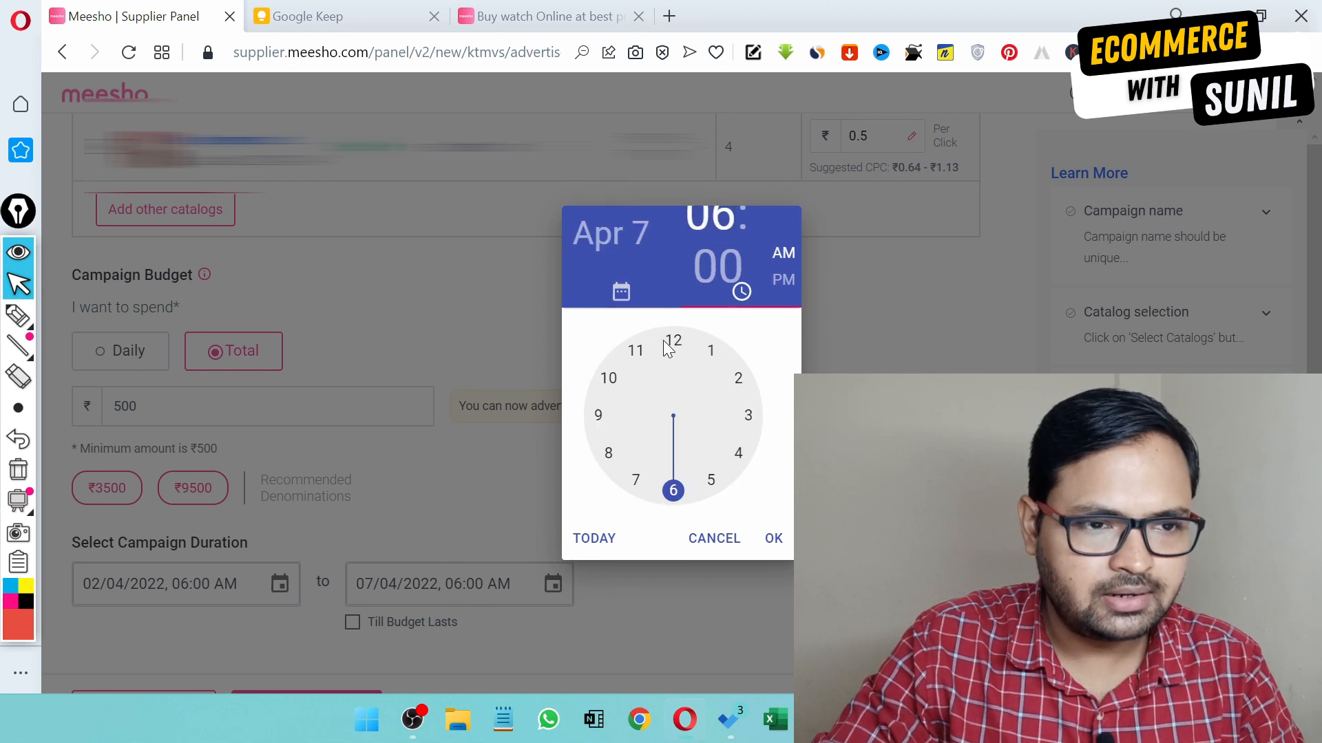
click(640, 350)
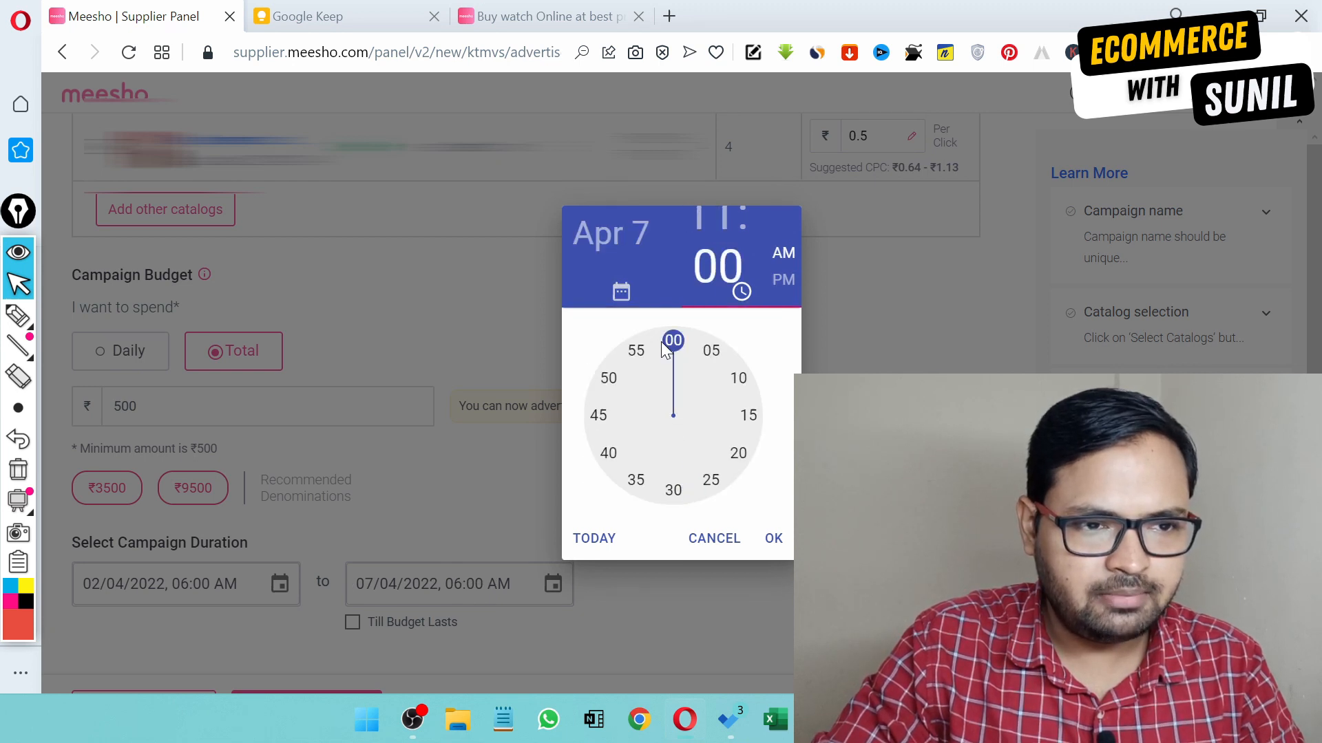
click(664, 349)
click(772, 537)
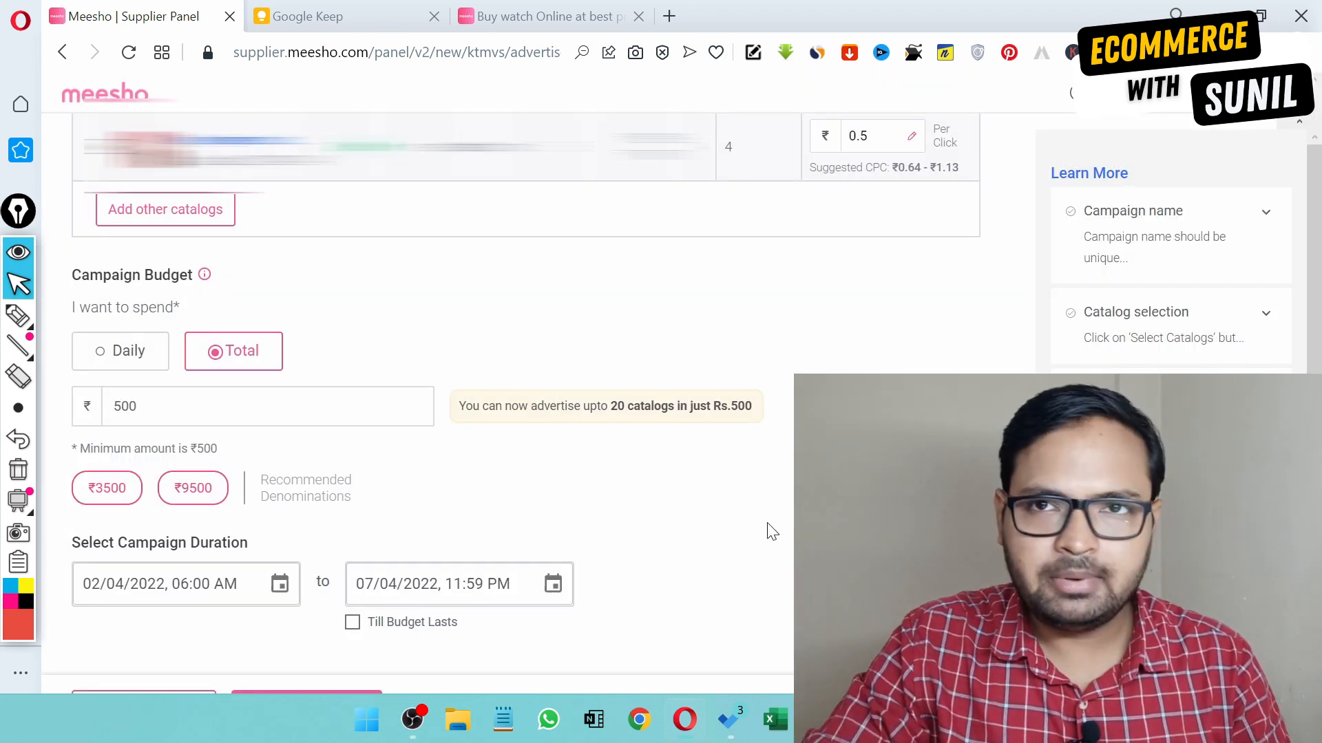
Step: Continue to the summary of campaign C2 and submit the campaign
scroll(769, 533, down, 1)
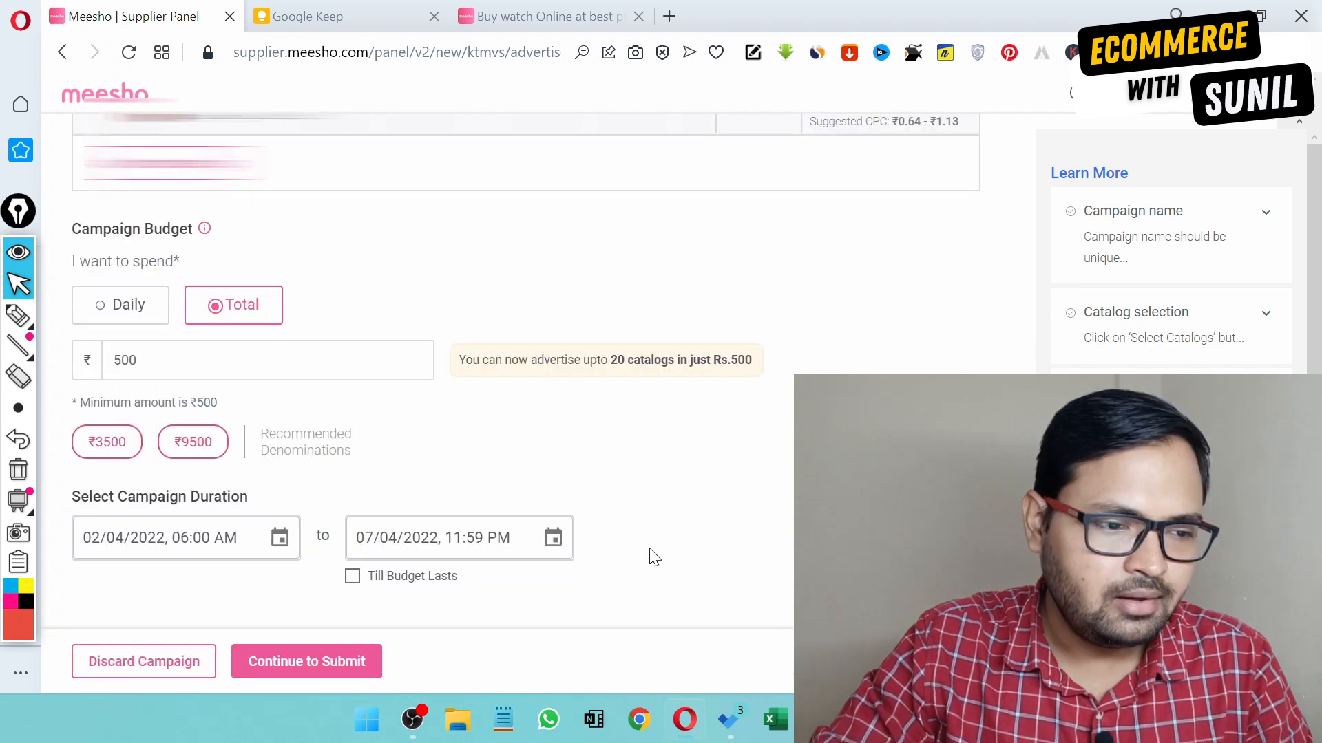
click(331, 665)
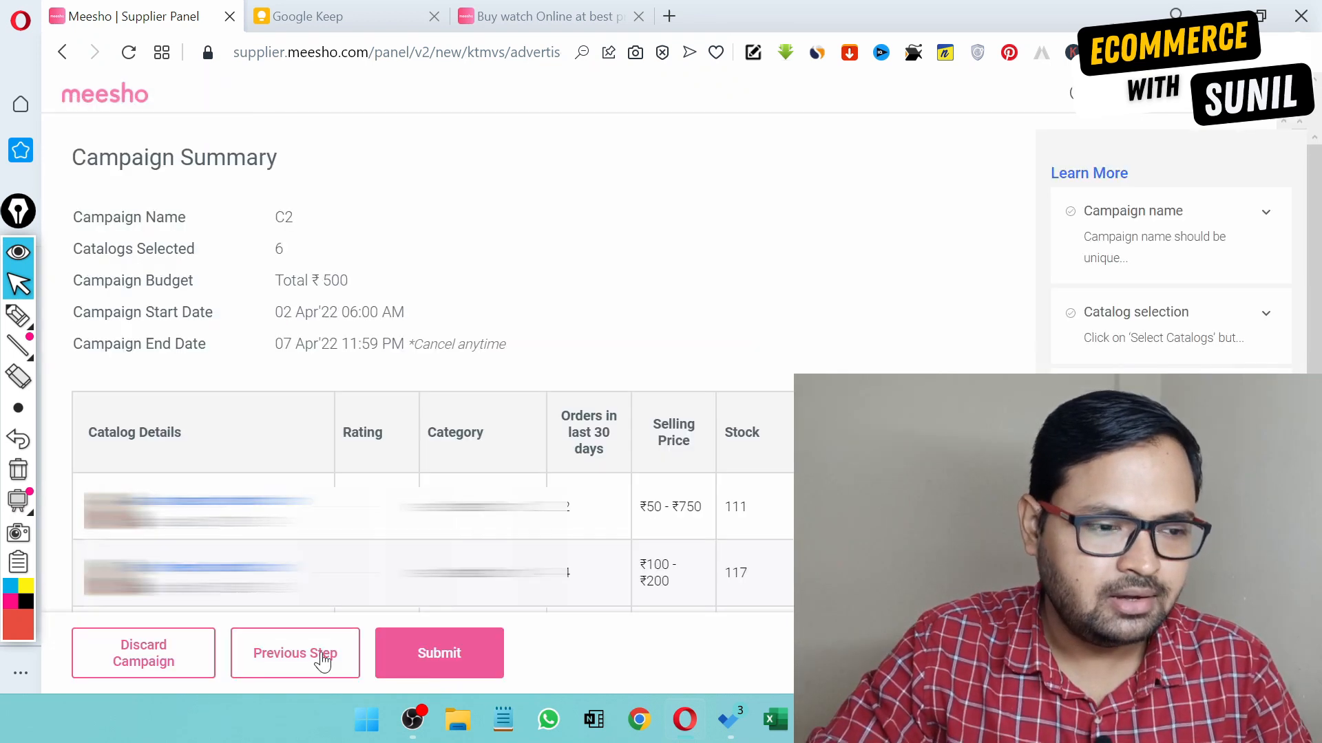
click(455, 656)
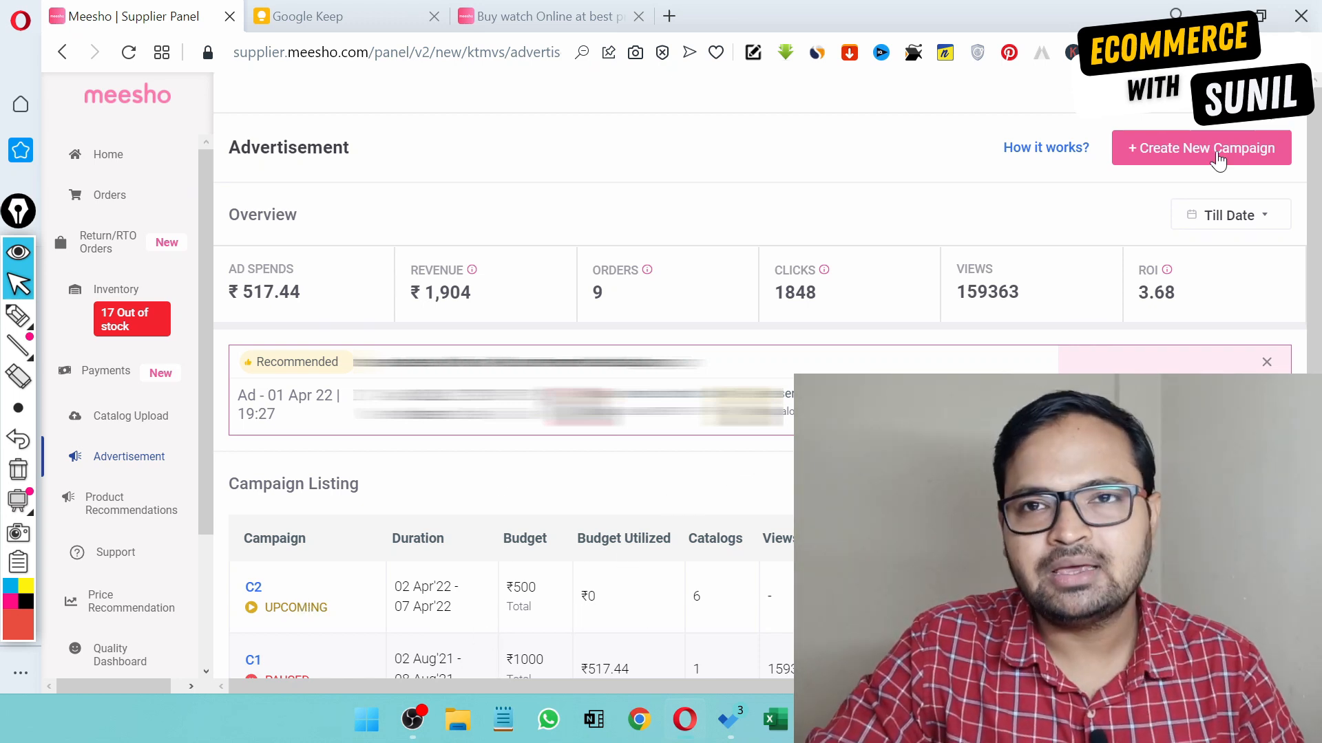
Step: Create another campaign named C3 and choose "New catalogs to increase views" as its catalog selection
right_click(1219, 157)
click(942, 153)
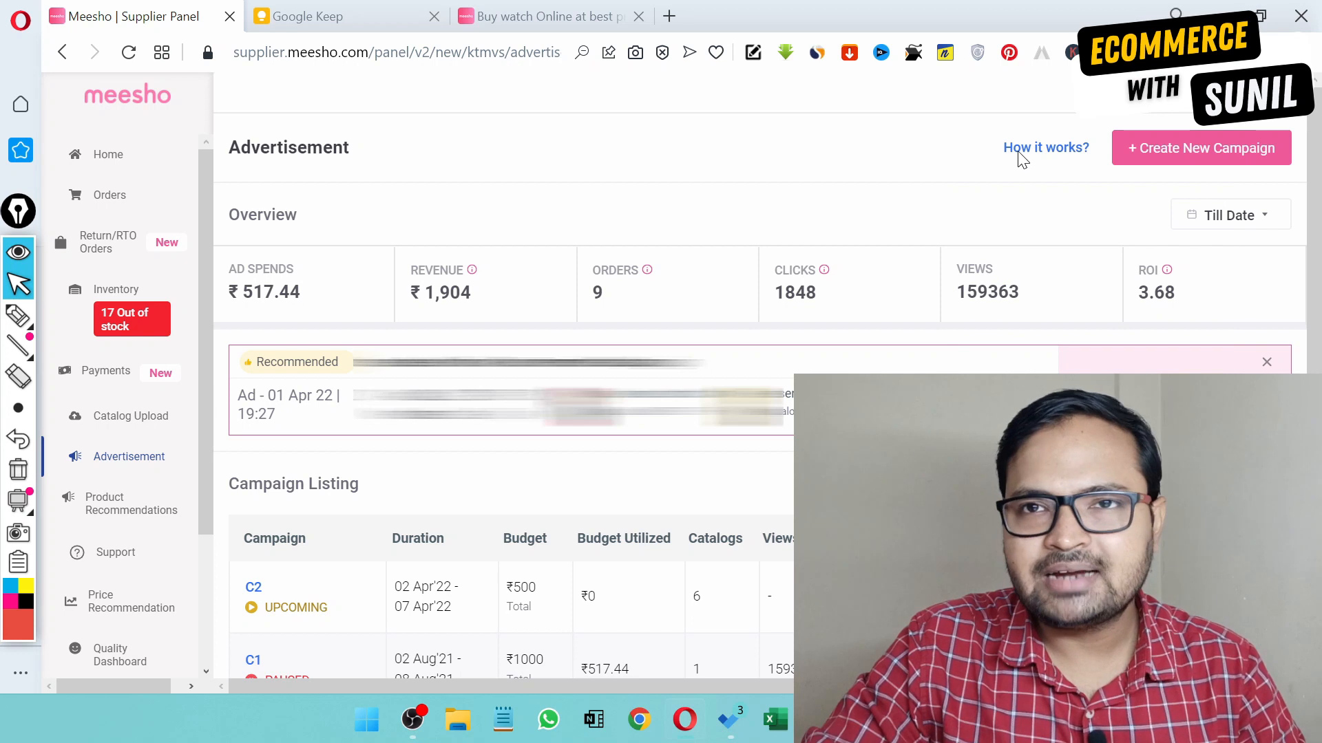
click(1195, 158)
click(306, 251)
text(q)
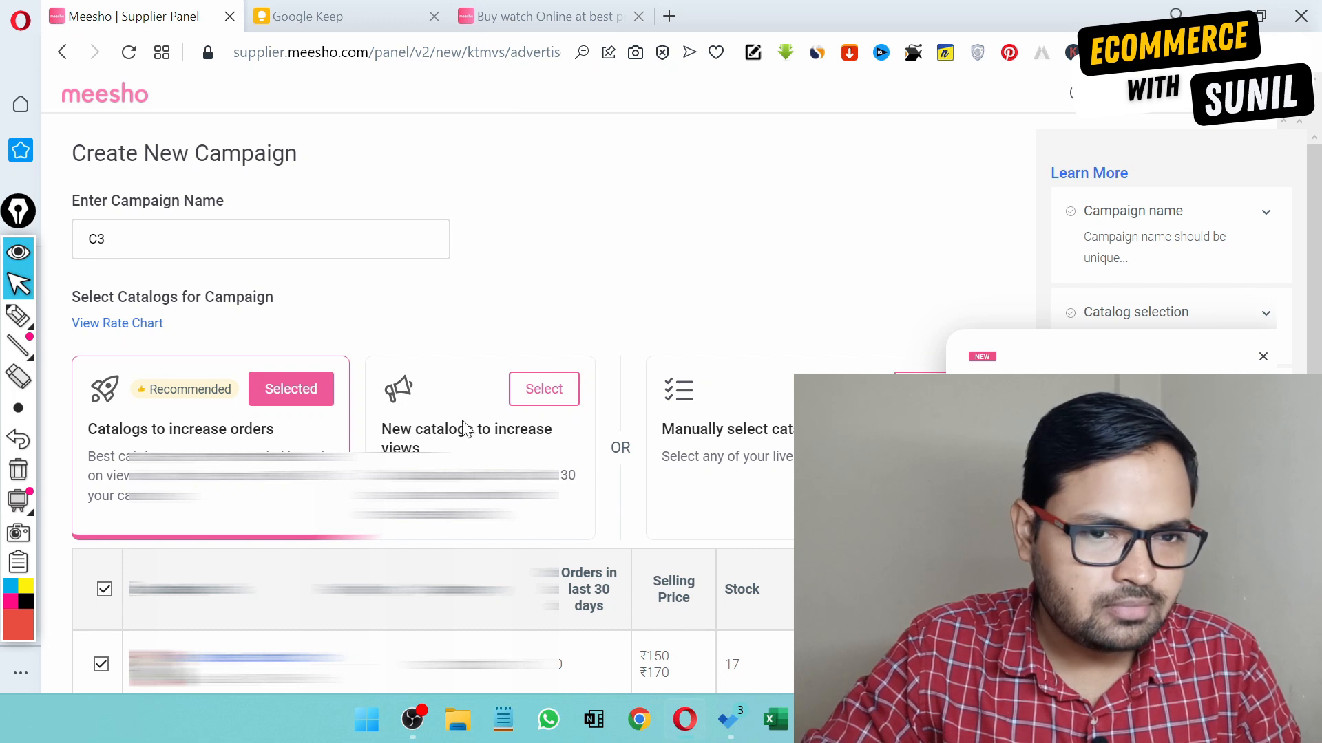
click(1263, 357)
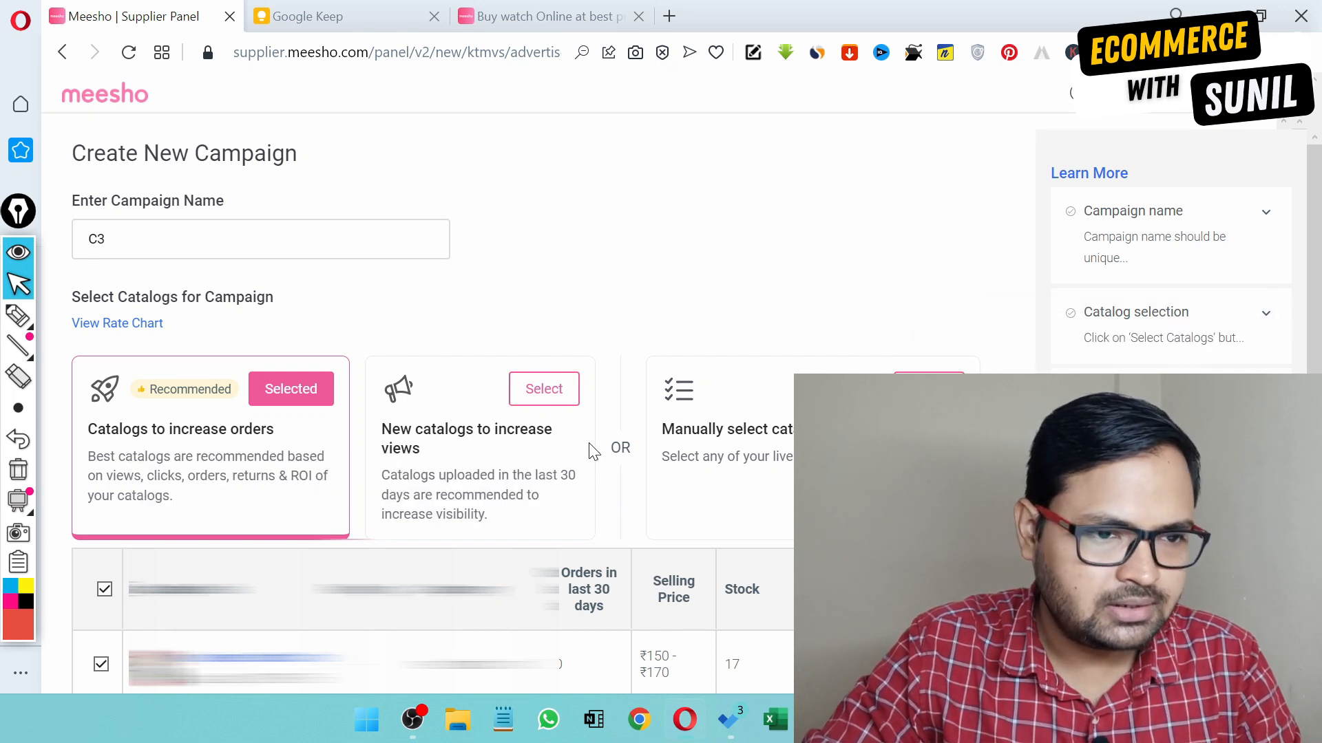
click(550, 390)
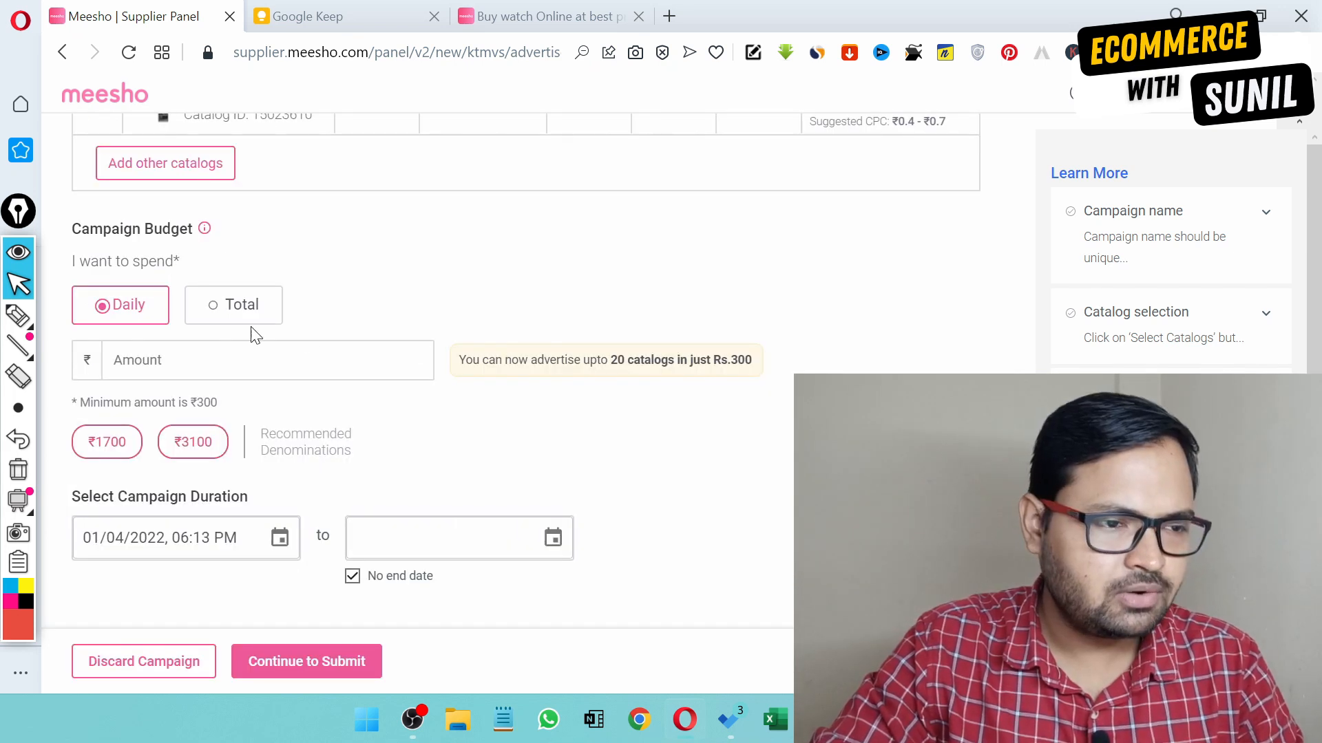
Step: Switch campaign C3's budget to Total with an amount of ₹500
click(230, 311)
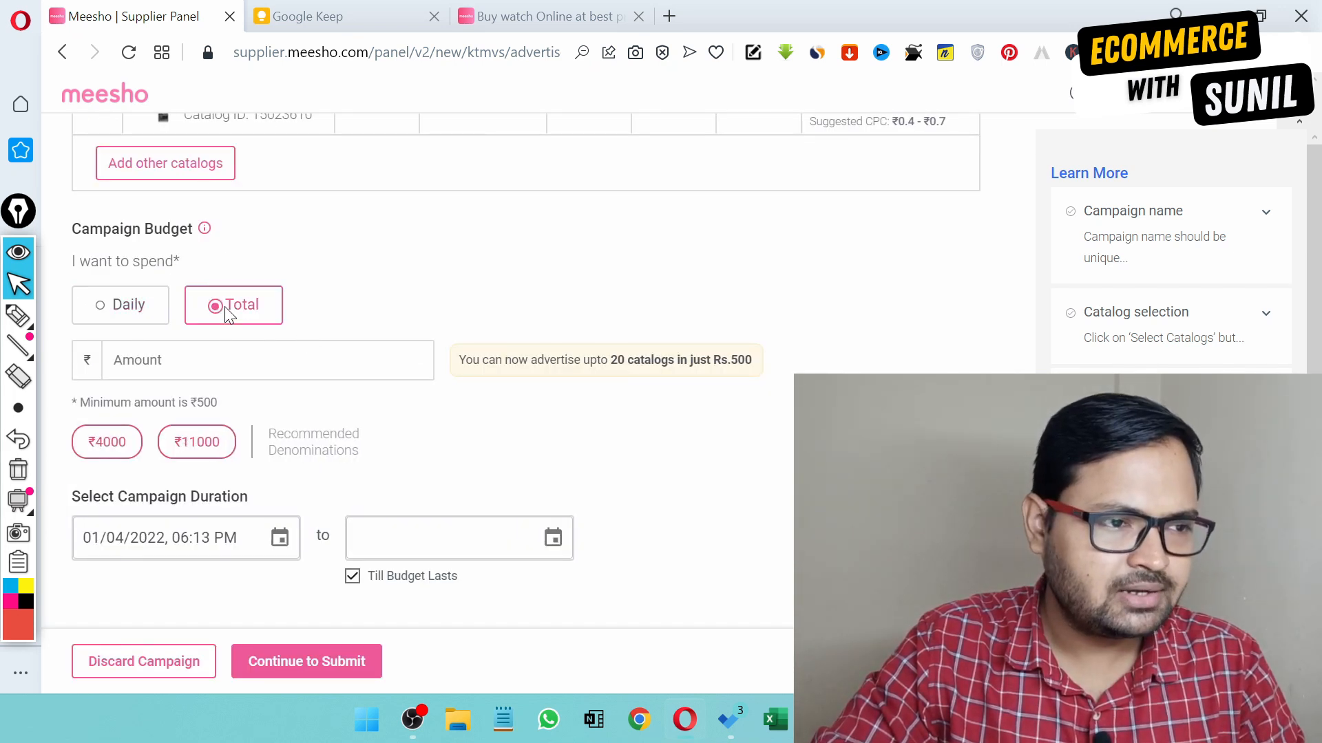
click(234, 365)
text(500)
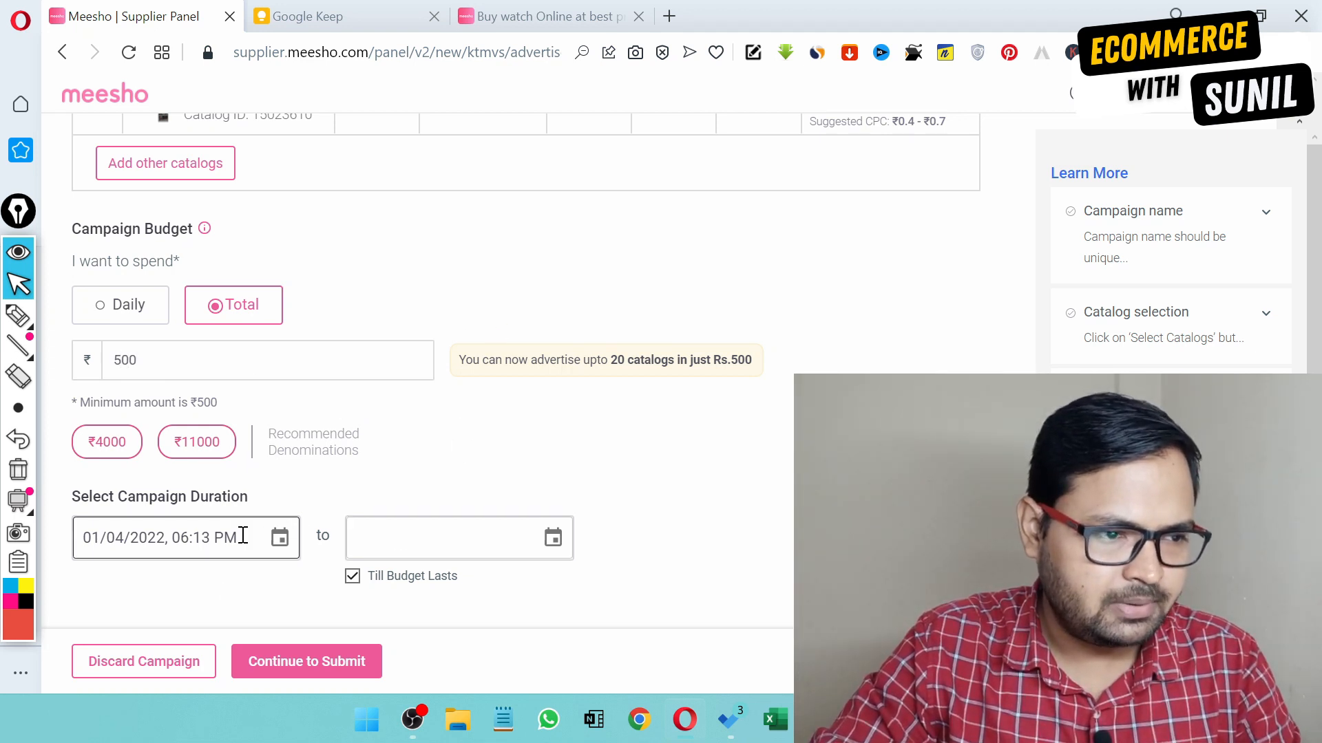
Step: Set C3's duration from 01/04/2022, 06:00 AM to 07/04/2022, 11:59 PM and submit the campaign
click(280, 538)
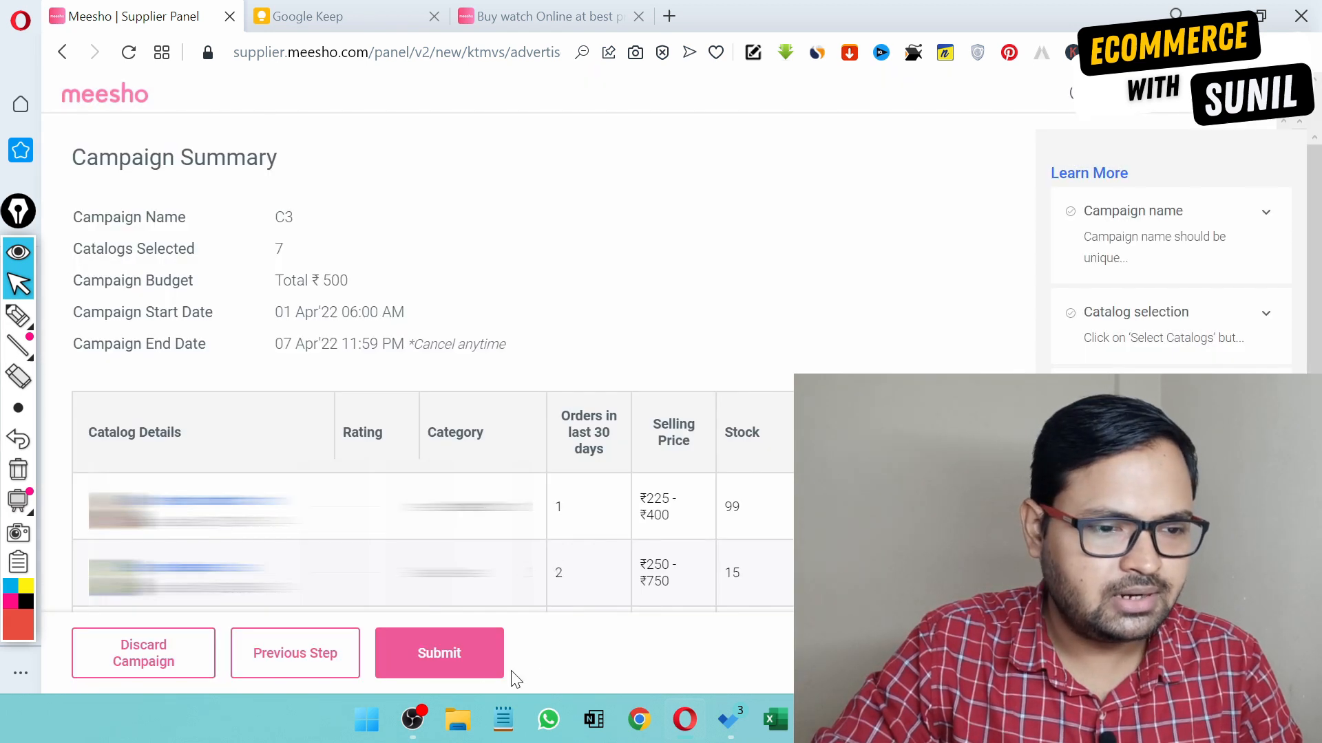
click(473, 662)
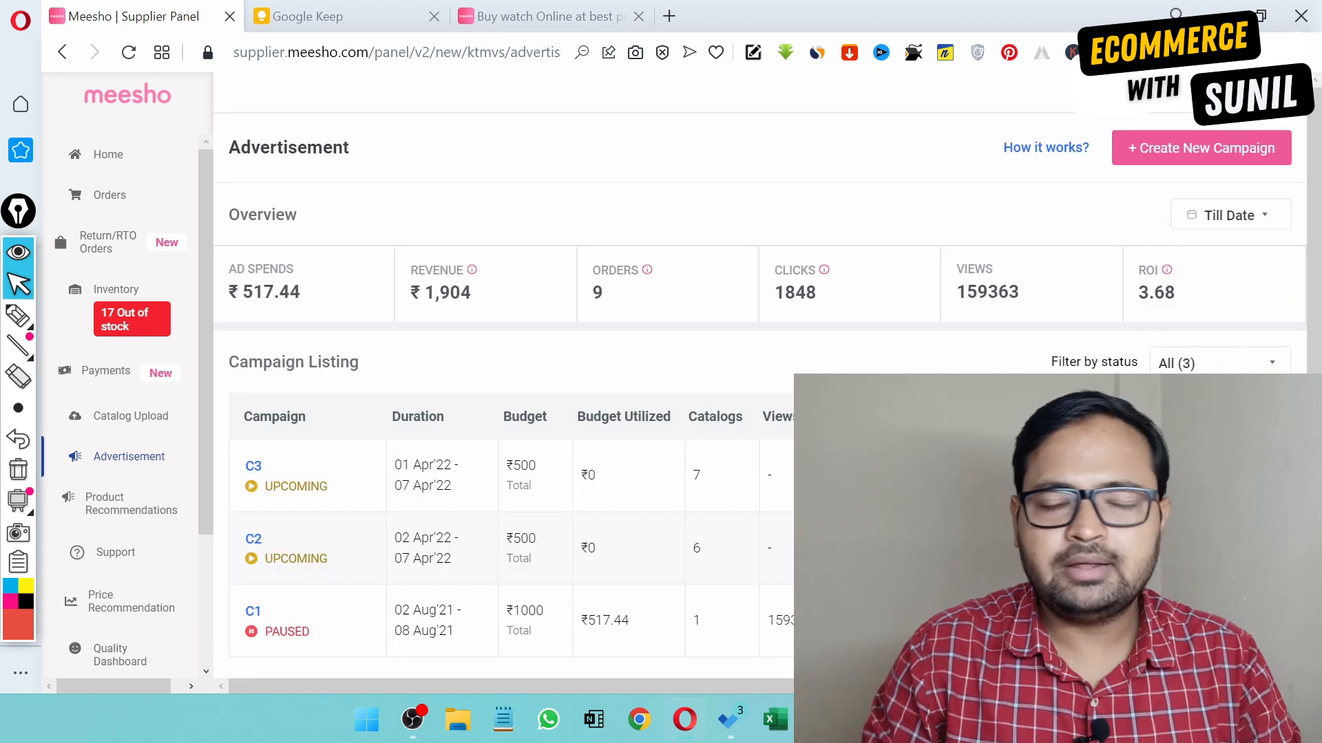